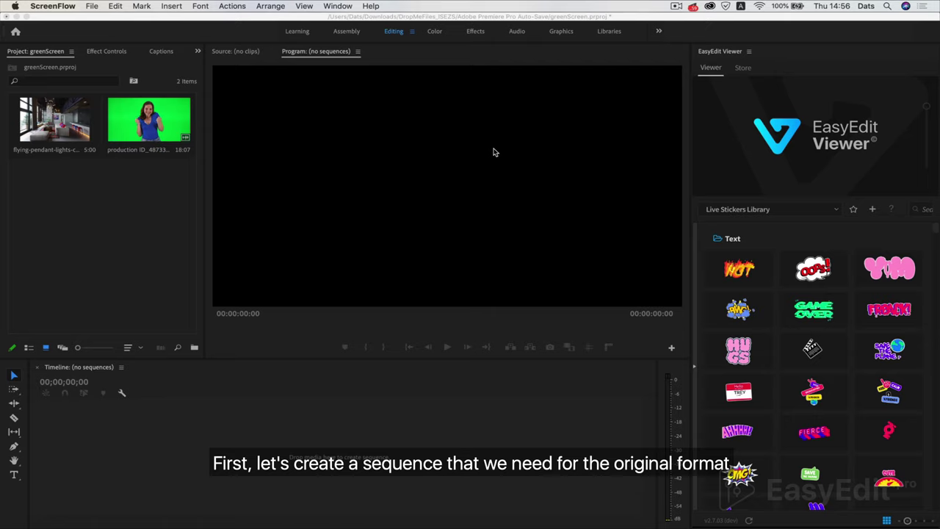
- Create Sequence 03 from the RED R3D 1080p 16x9 23.976 preset
right_click(69, 213)
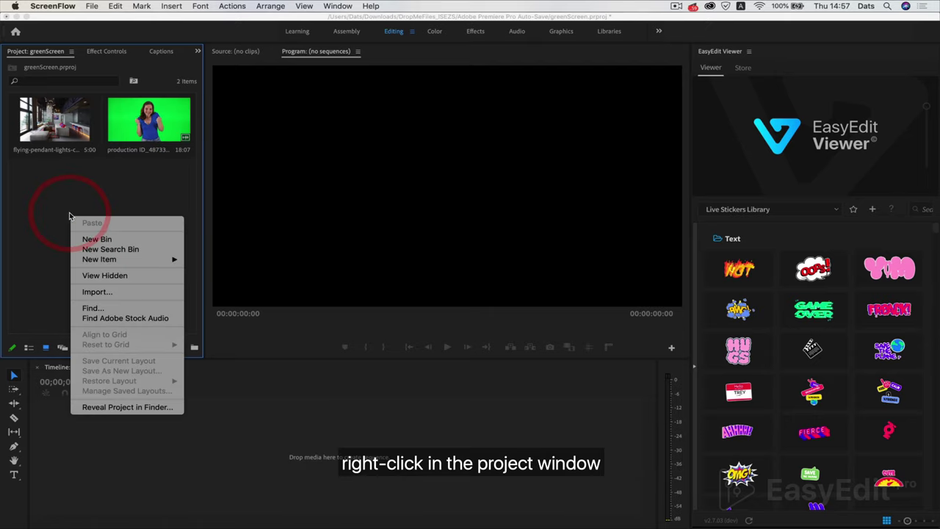
mouse_move(110, 259)
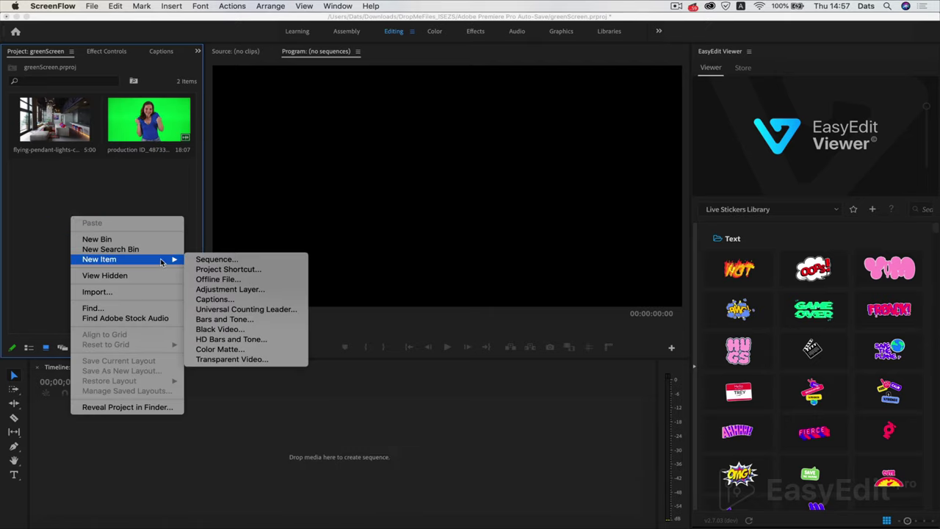
left_click(221, 261)
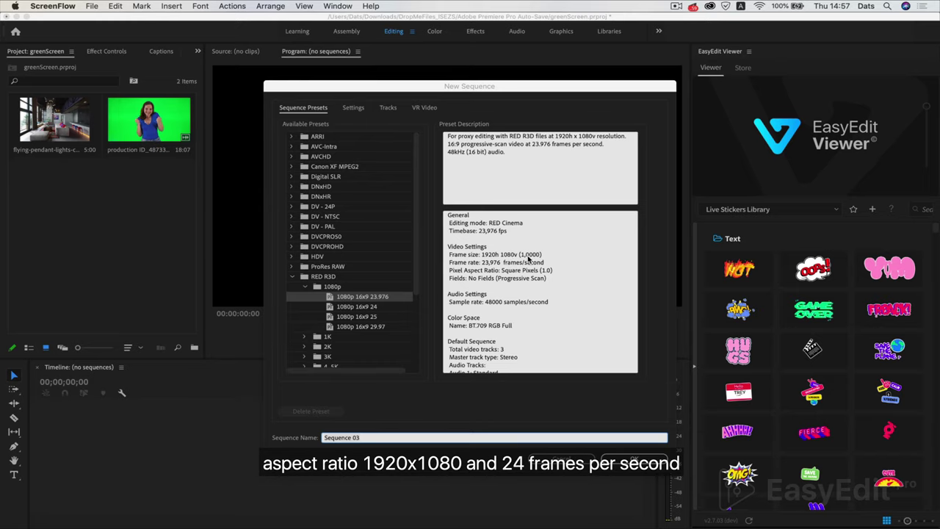
left_click(634, 459)
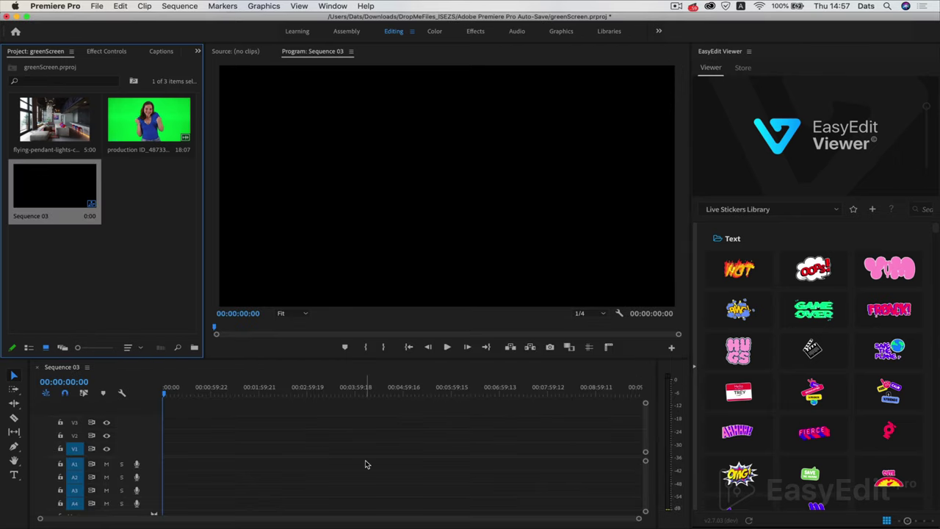
- Add the green-screen clip to V1 keeping existing settings, delete its A1 audio, and scale it to frame size
left_click_drag(148, 128, 169, 450)
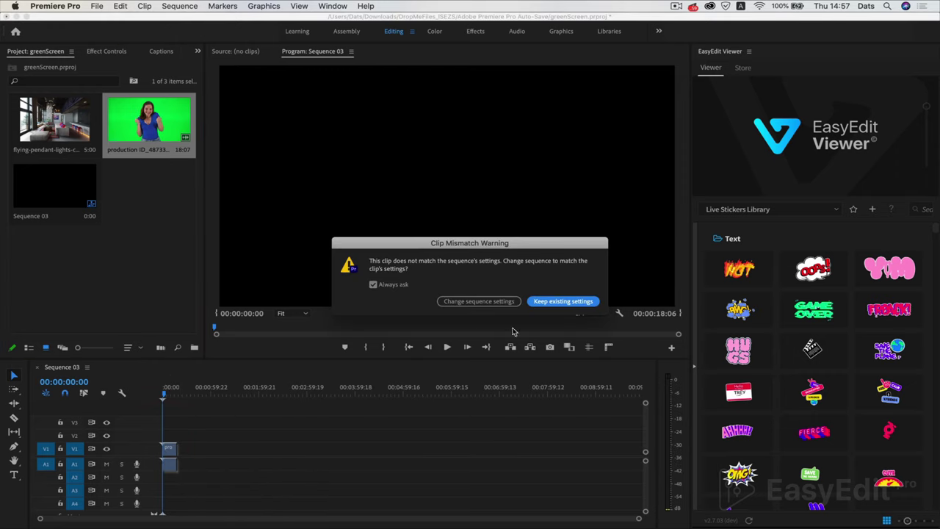
left_click(562, 302)
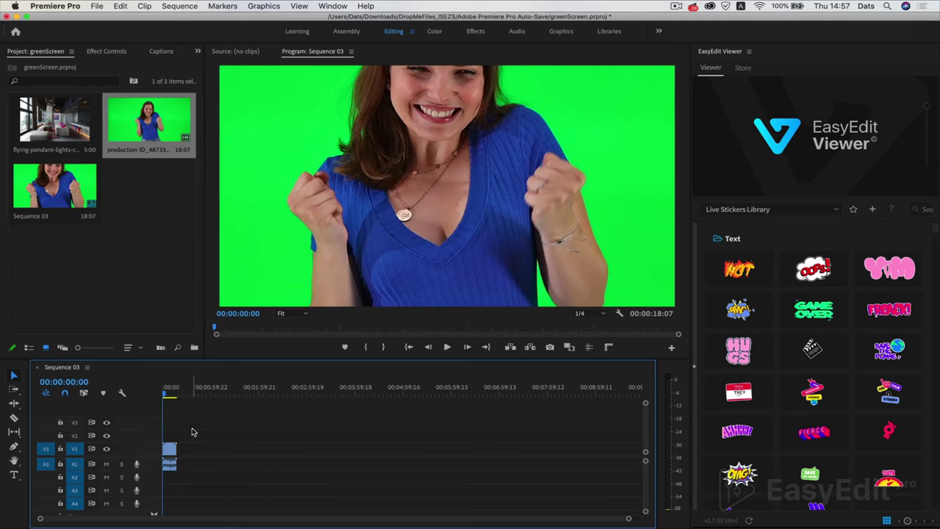
scroll(169, 466, "up", 5)
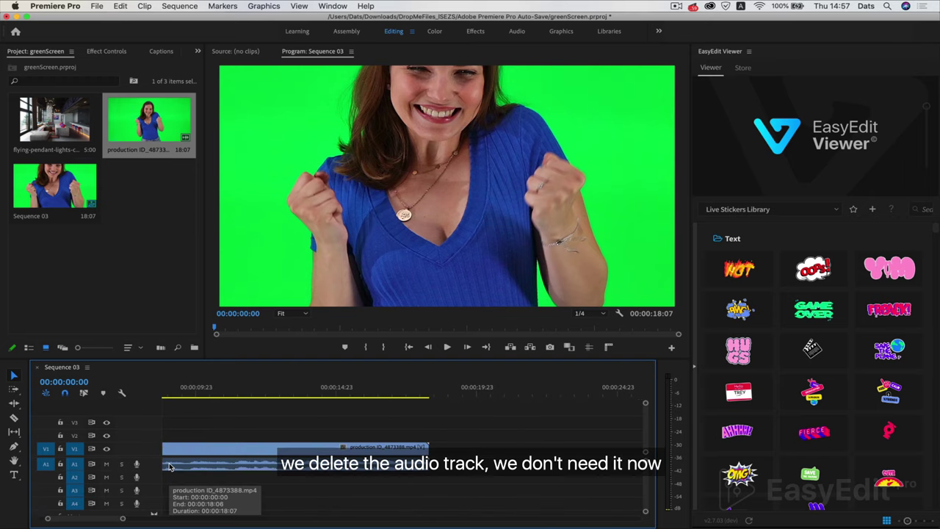
left_click(277, 464, "alt")
key("Delete")
right_click(279, 449)
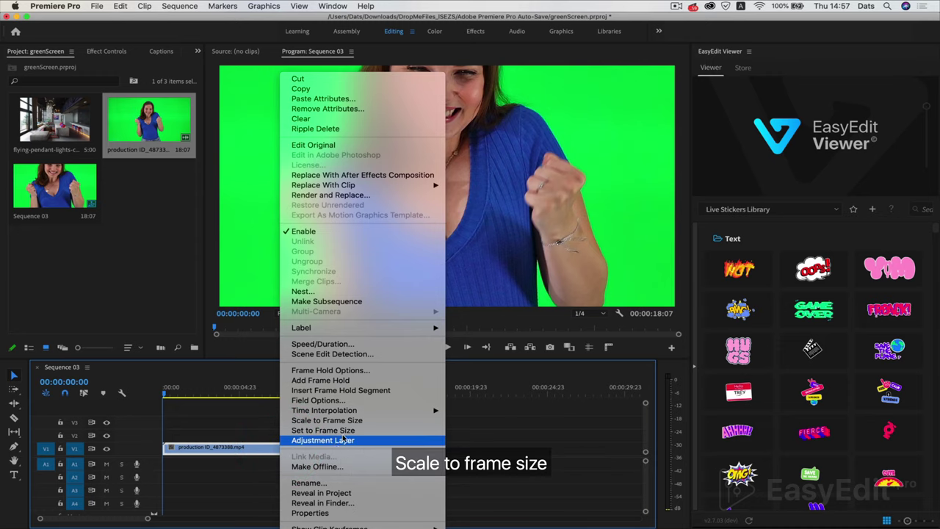
left_click(366, 420)
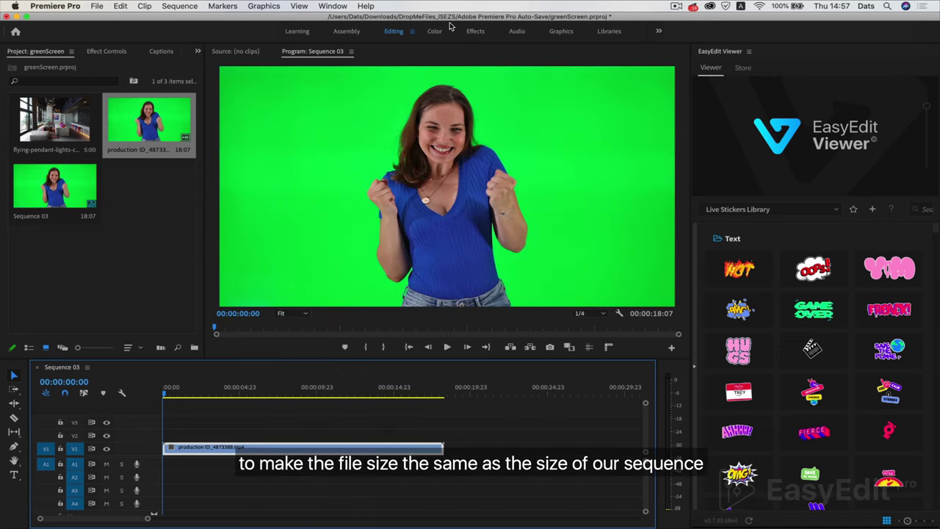
- Find Ultra Key in the Effects panel and drag it onto the green-screen clip
left_click(197, 52)
left_click(223, 74)
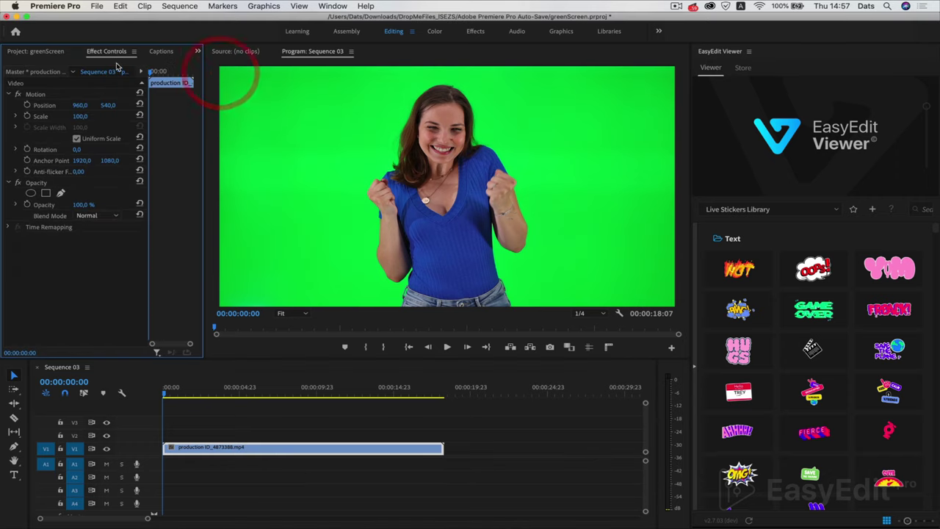
left_click(196, 52)
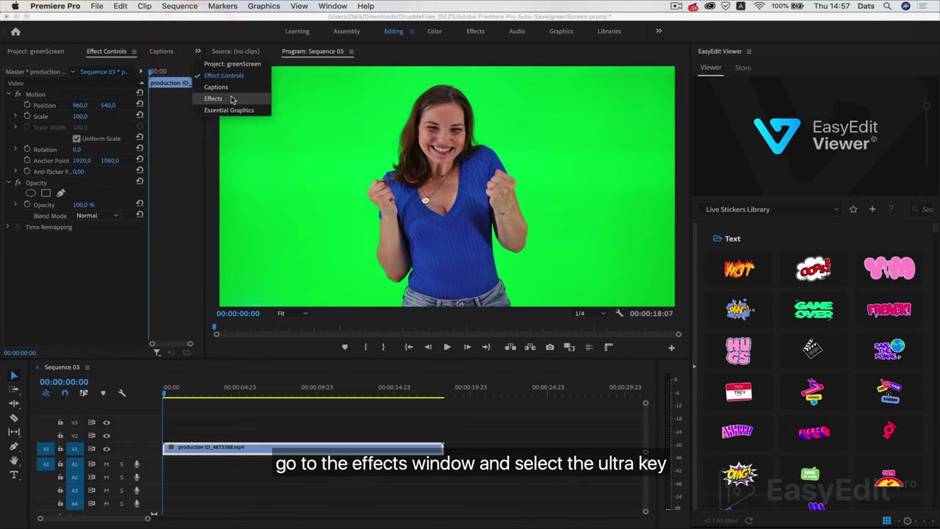
left_click(229, 96)
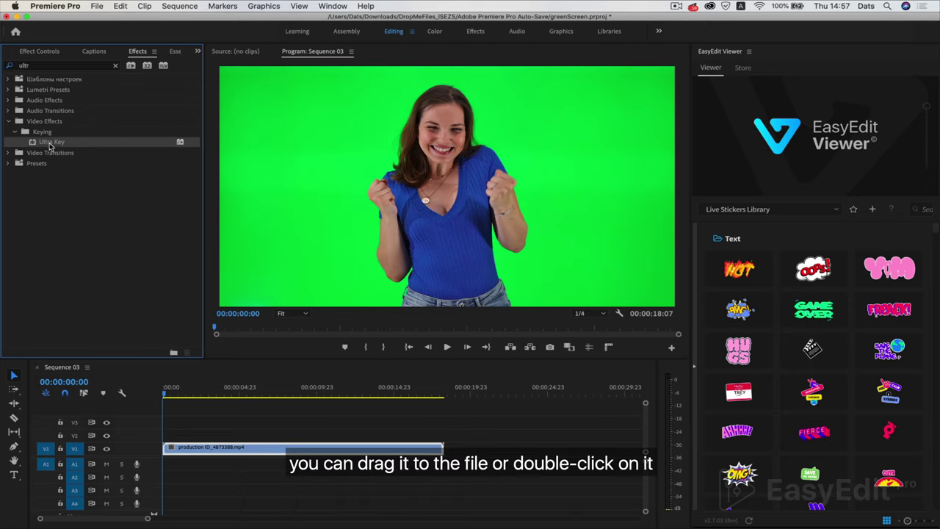
left_click_drag(49, 147, 265, 456)
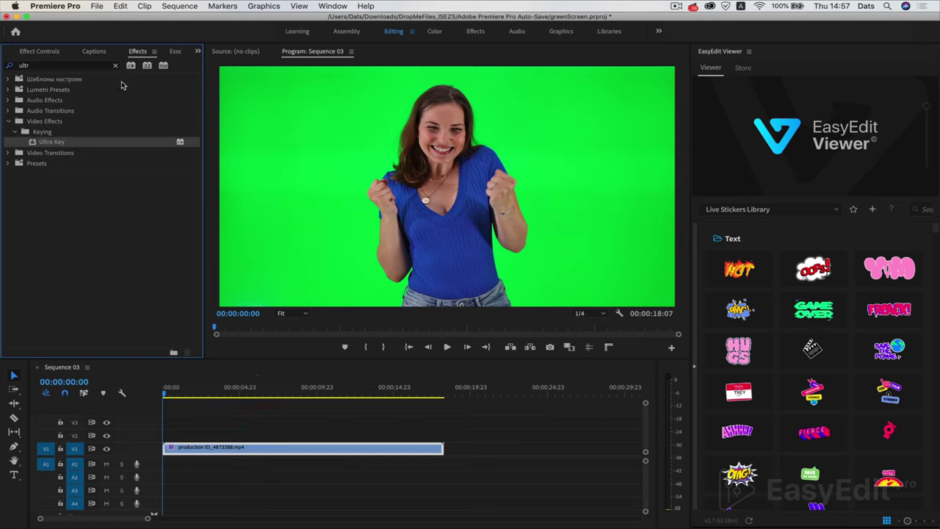
left_click(198, 51)
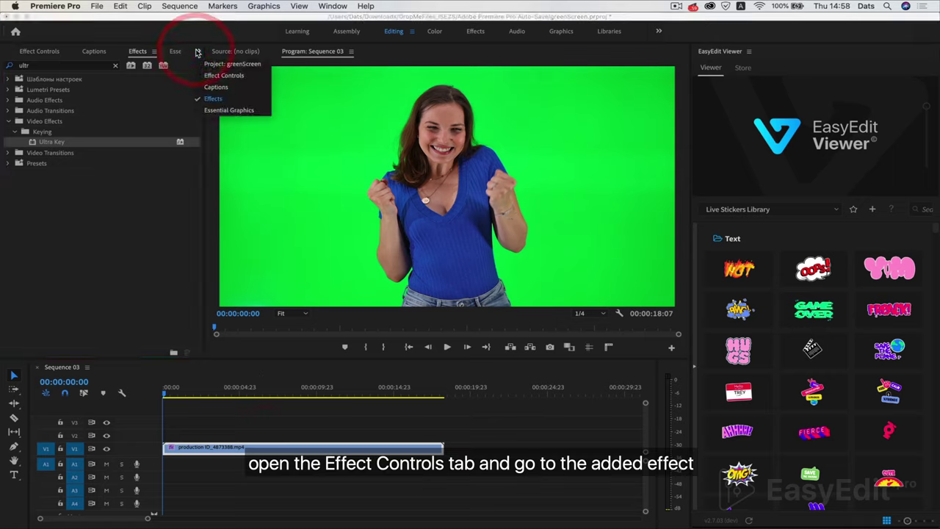
- Sample the green backdrop as the Ultra Key key colour with the eyedropper
left_click(222, 75)
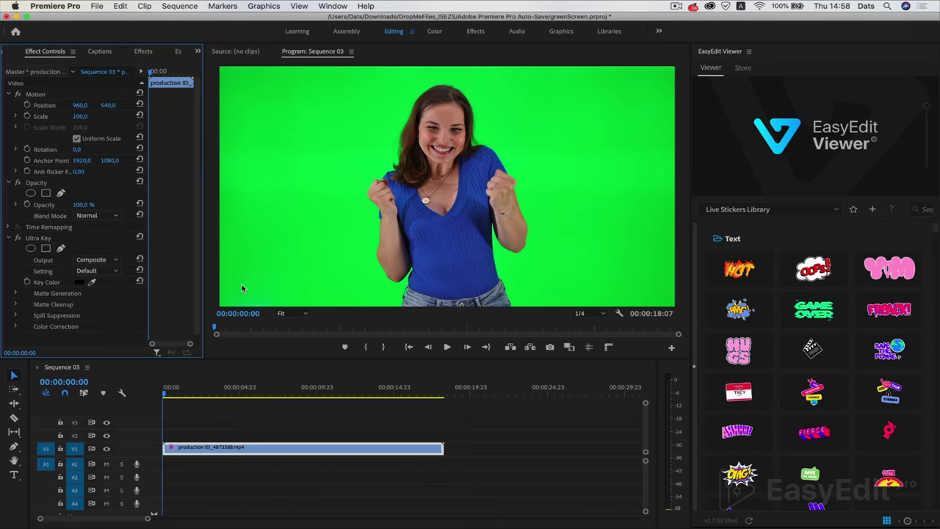
scroll(86, 301, "down", 1)
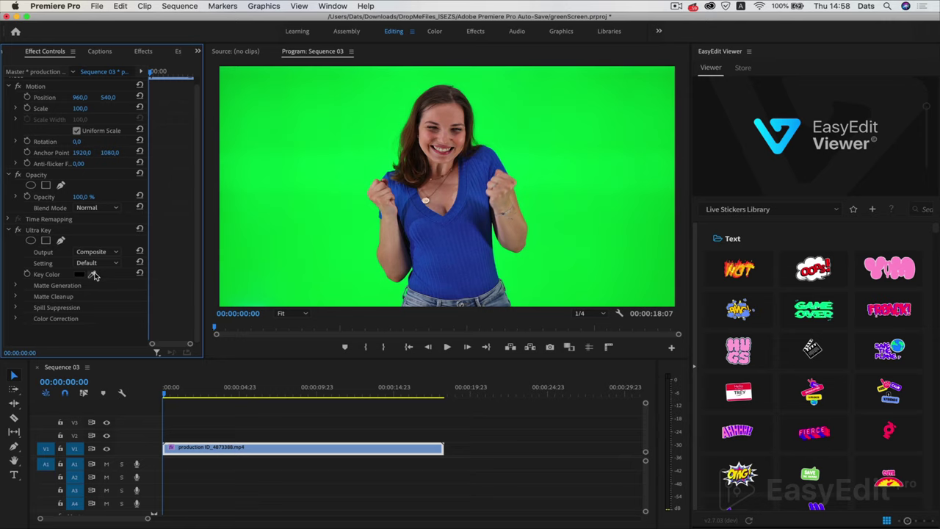
left_click(92, 274)
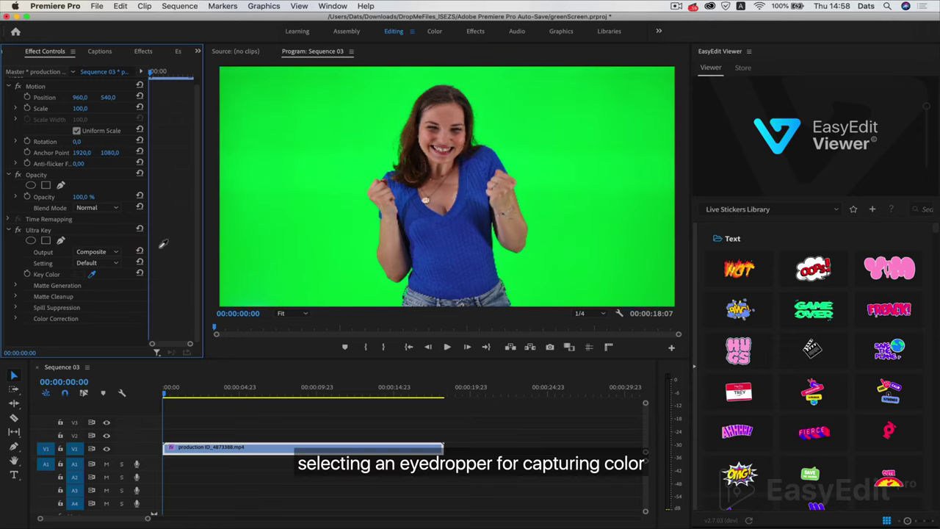
left_click(496, 150)
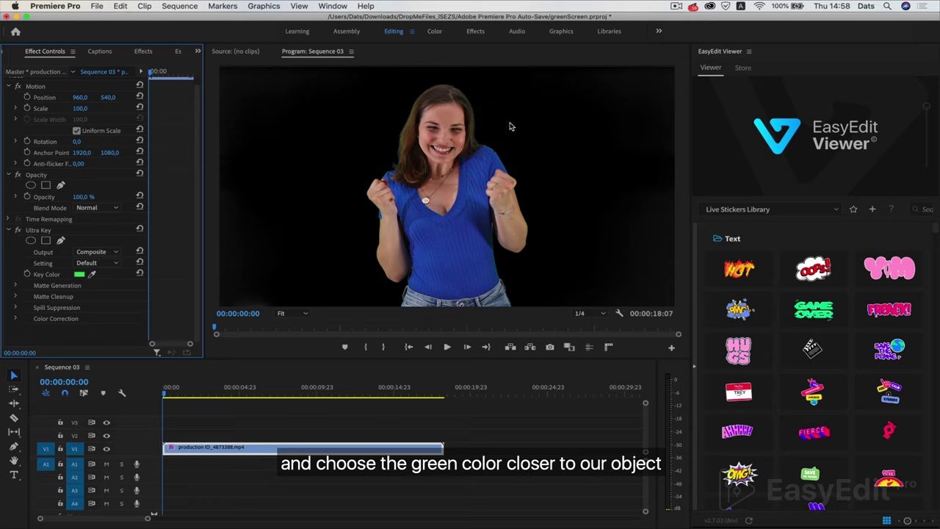
- Scrub the clip to 00:00:05:16 and 00:00:12:02 to check the key
left_click(167, 395)
left_click_drag(167, 394, 249, 400)
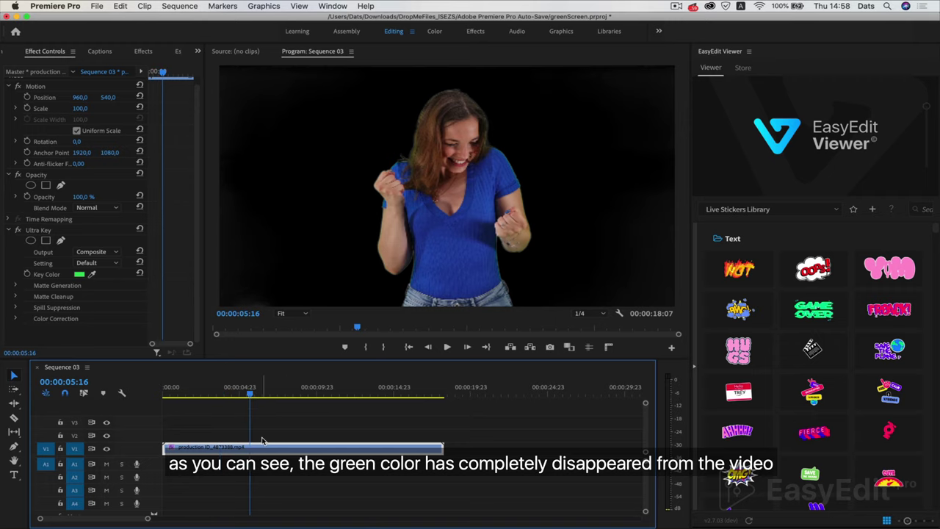
left_click_drag(250, 396, 348, 396)
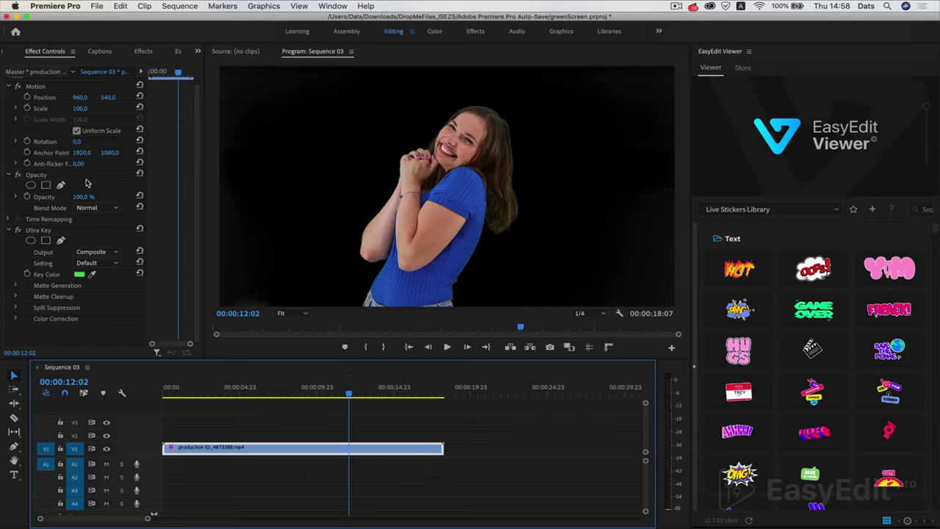
- Set Ultra Key output to Alpha Channel and expand Matte Generation, Matte Cleanup, Spill Suppression and Color Correction
left_click(116, 252)
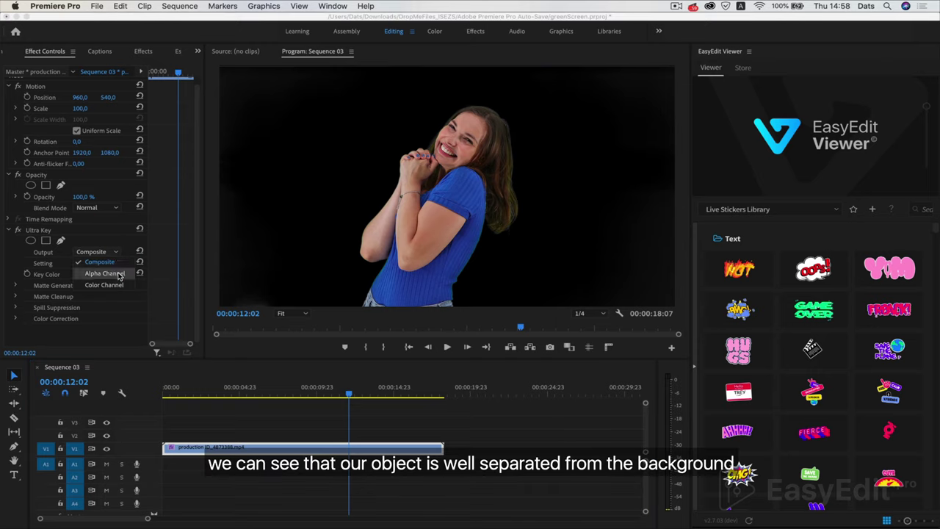
left_click(104, 273)
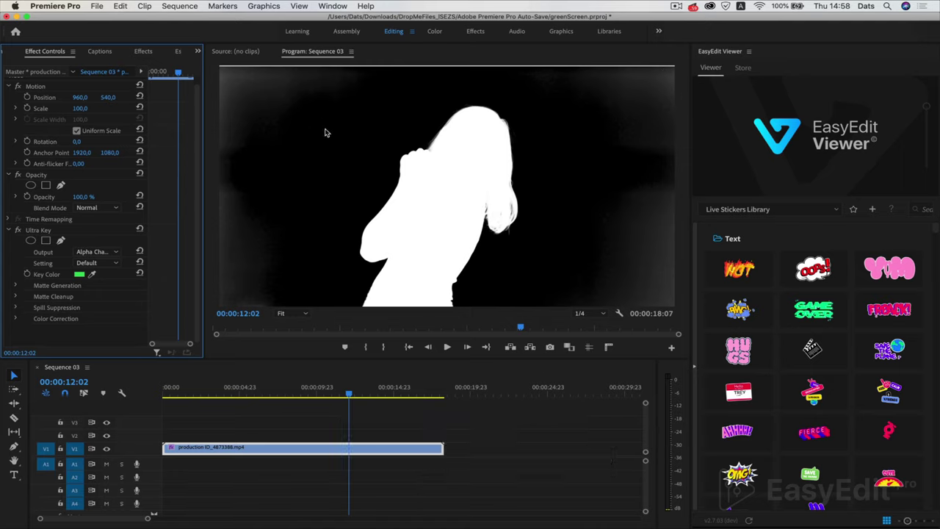
left_click(15, 286)
scroll(19, 308, "down", 2)
left_click(16, 297)
scroll(15, 272, "down", 2)
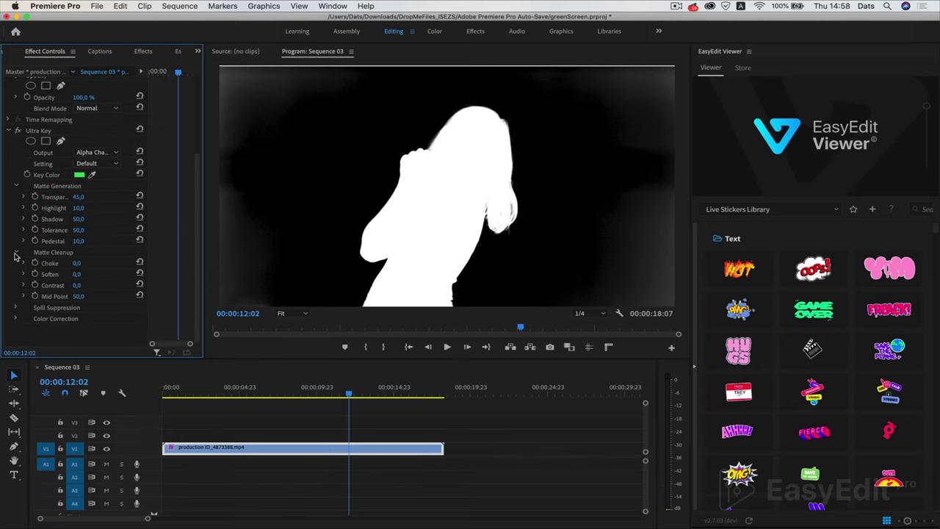
left_click(16, 307)
scroll(16, 308, "down", 2)
left_click(16, 314)
scroll(18, 308, "down", 1)
scroll(18, 309, "up", 4)
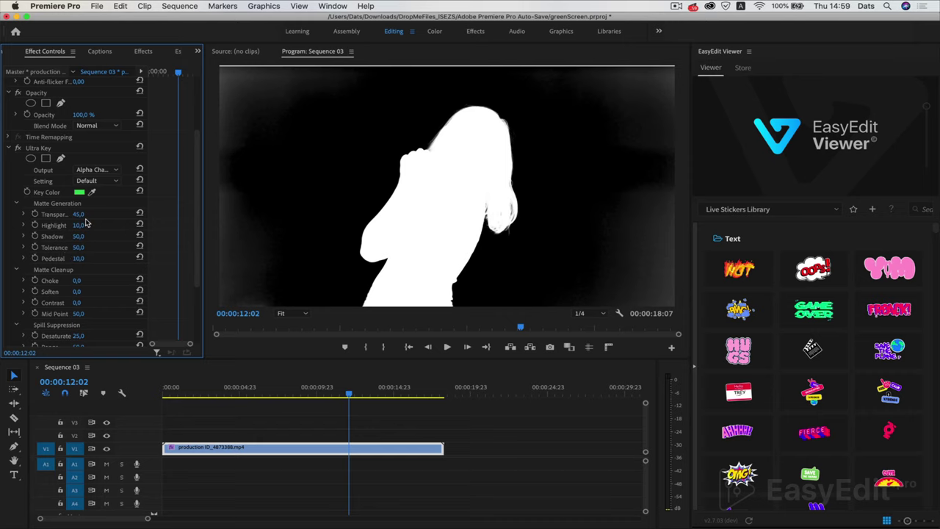
- Test Transparency, Highlight and Shadow, restoring Transparency 45 and Highlight 10, then raise Tolerance and Pedestal to 100
left_click_drag(78, 214, 121, 214)
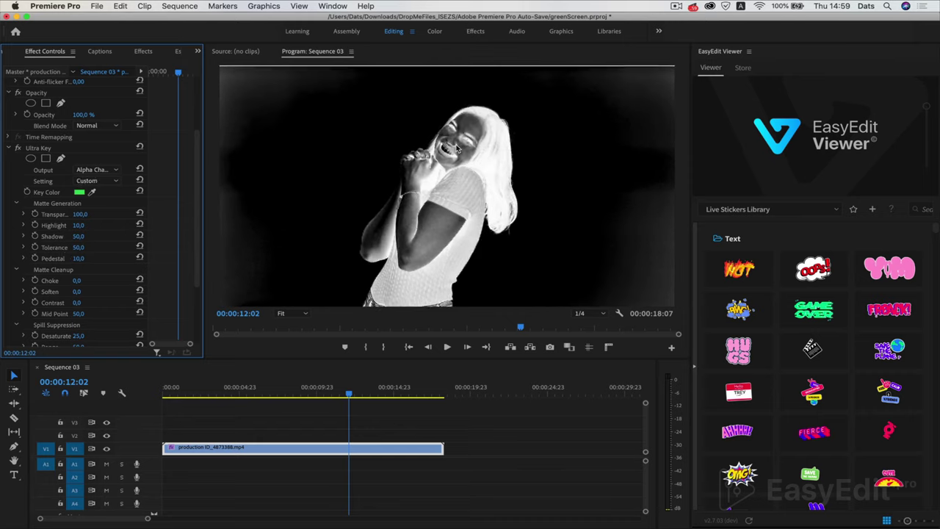
left_click_drag(78, 214, 6, 214)
left_click(140, 213)
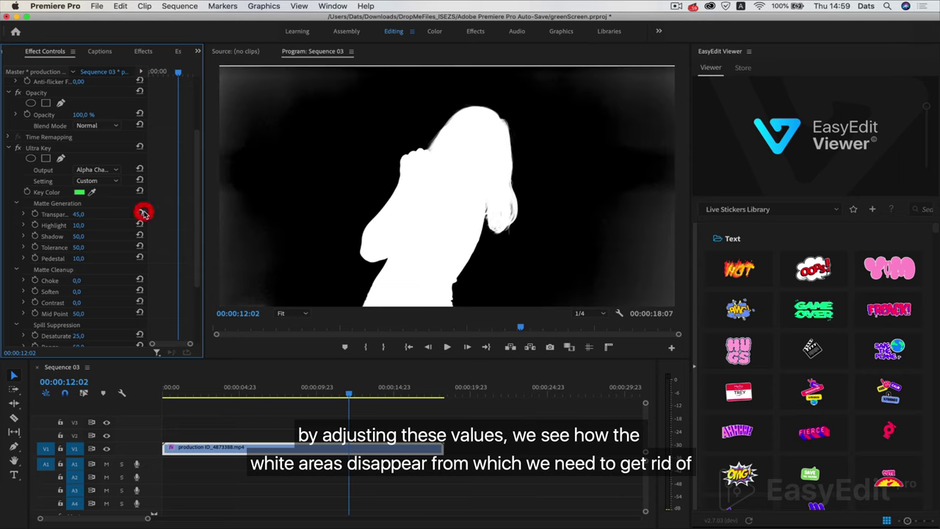
left_click_drag(80, 225, 87, 226)
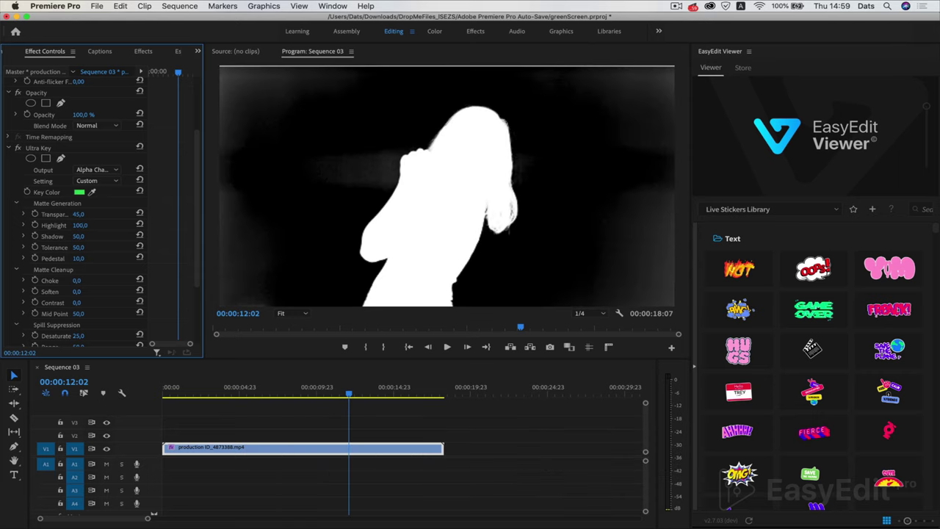
left_click(139, 224)
left_click_drag(78, 239, 87, 236)
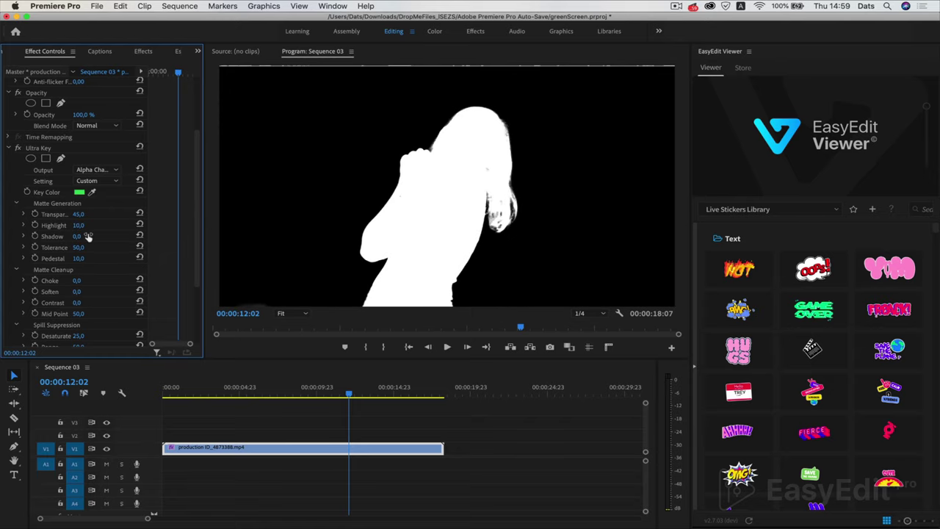
left_click_drag(78, 236, 84, 237)
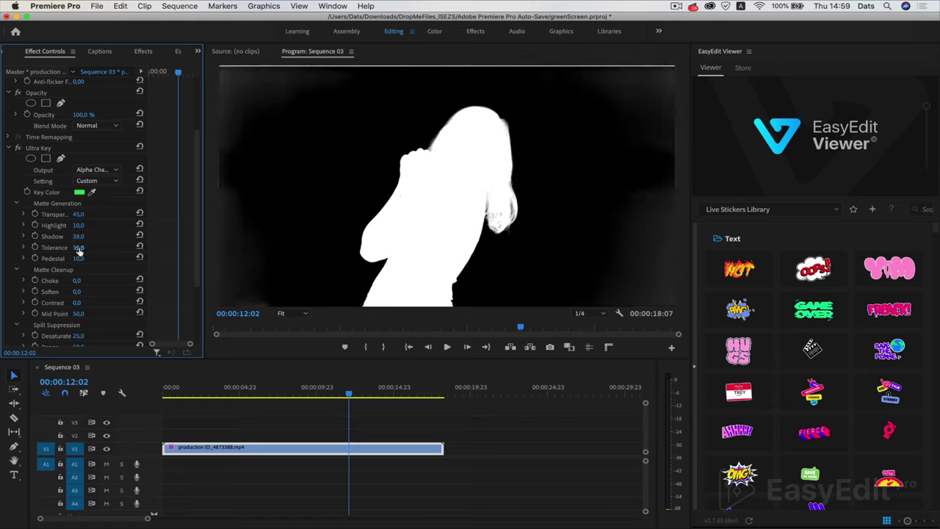
left_click_drag(79, 248, 110, 248)
mouse_move(79, 259)
left_mouse_down()
mouse_move(52, 260)
mouse_move(84, 259)
left_mouse_up()
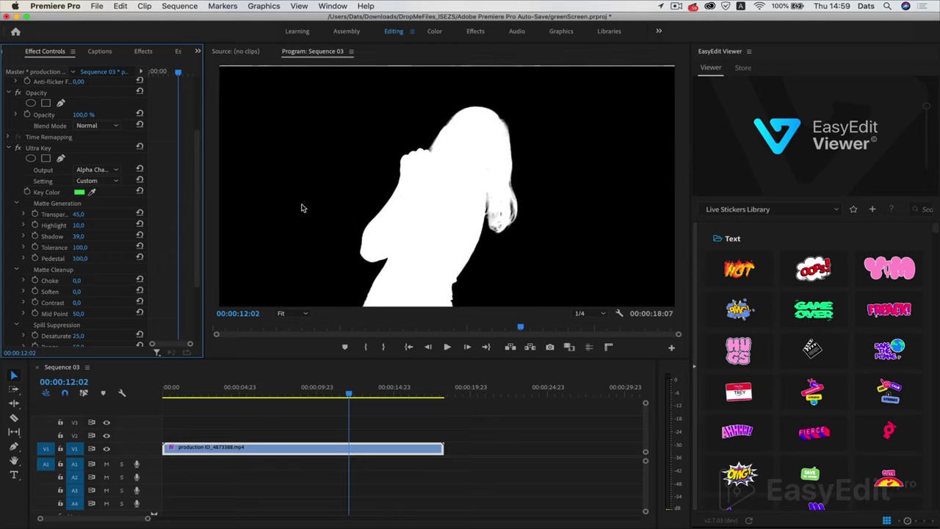
- Try the Default and Relaxed Ultra Key settings, then settle on Aggressive
left_click(110, 181)
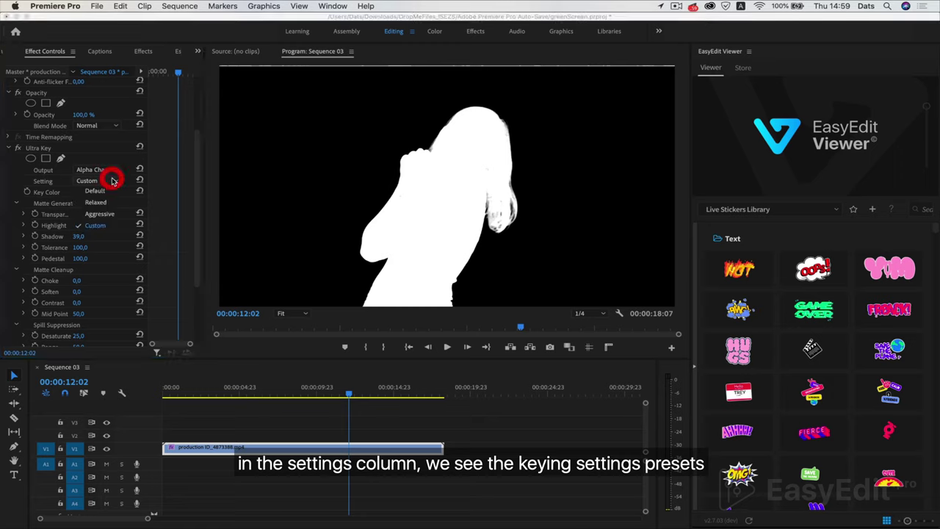
left_click(110, 192)
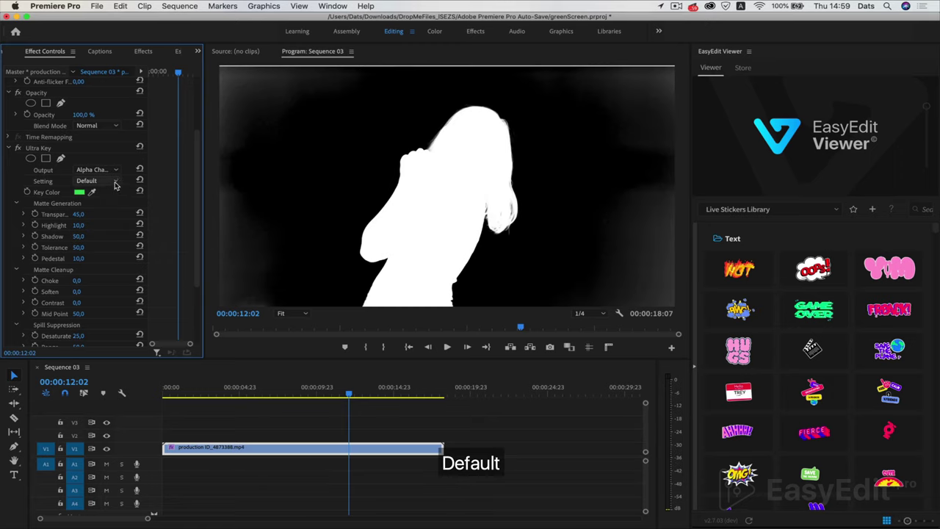
left_click(114, 180)
left_click(114, 202)
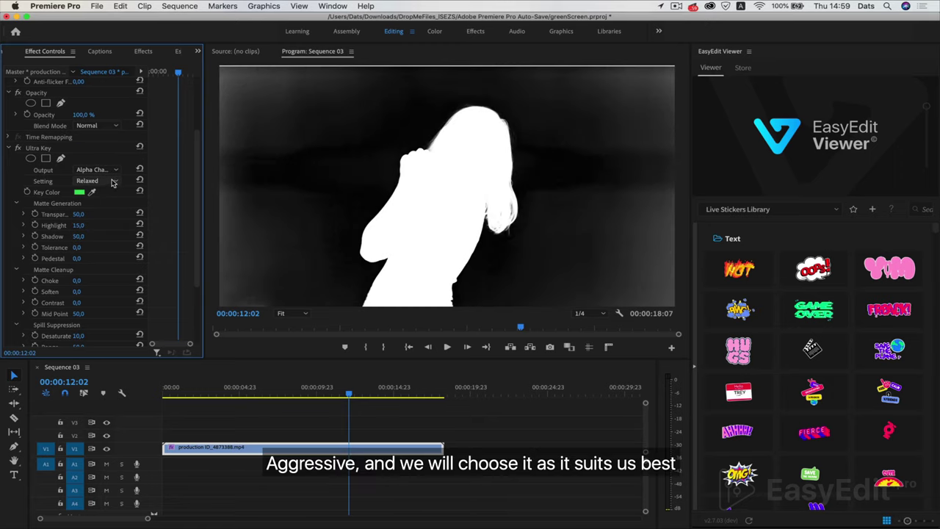
left_click(112, 180)
left_click(102, 214)
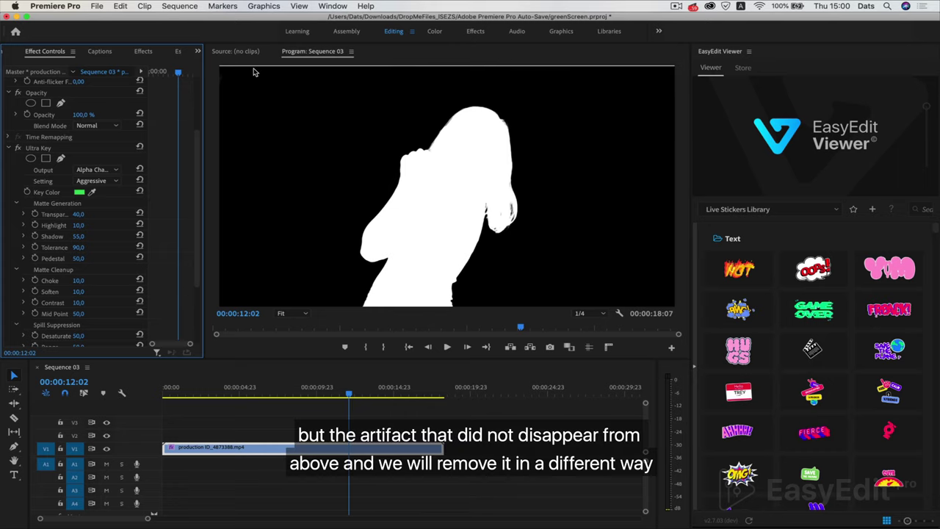
scroll(107, 144, "up", 3)
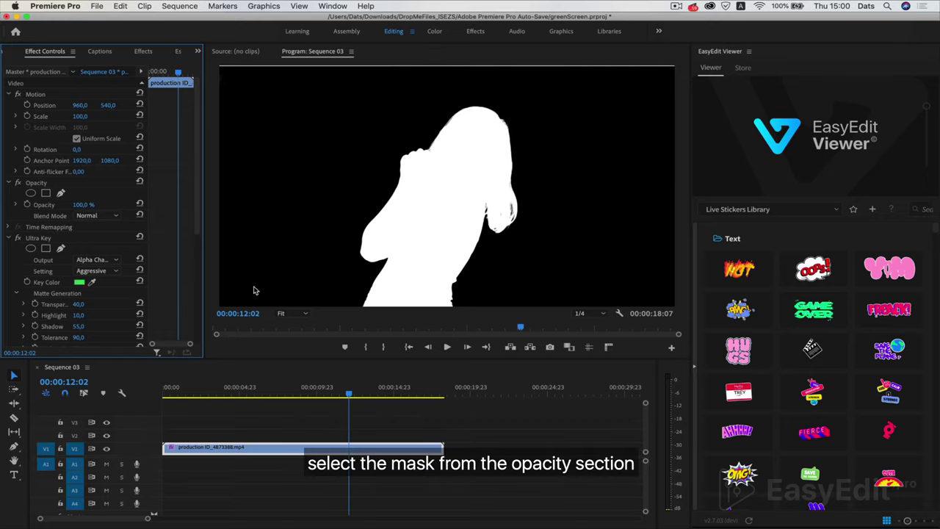
- At 50% monitor zoom, draw a pen opacity mask around the top strip of the frame
left_click(288, 313)
left_click(306, 362)
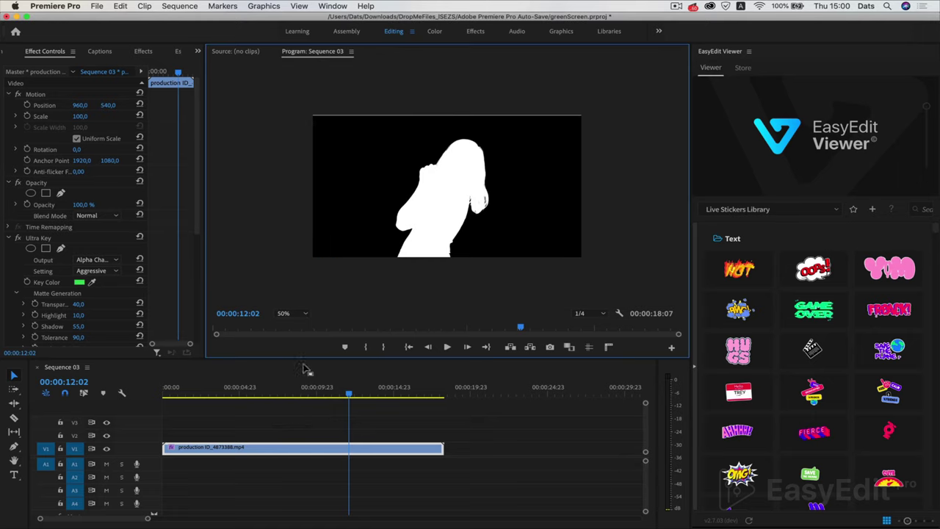
left_click(61, 194)
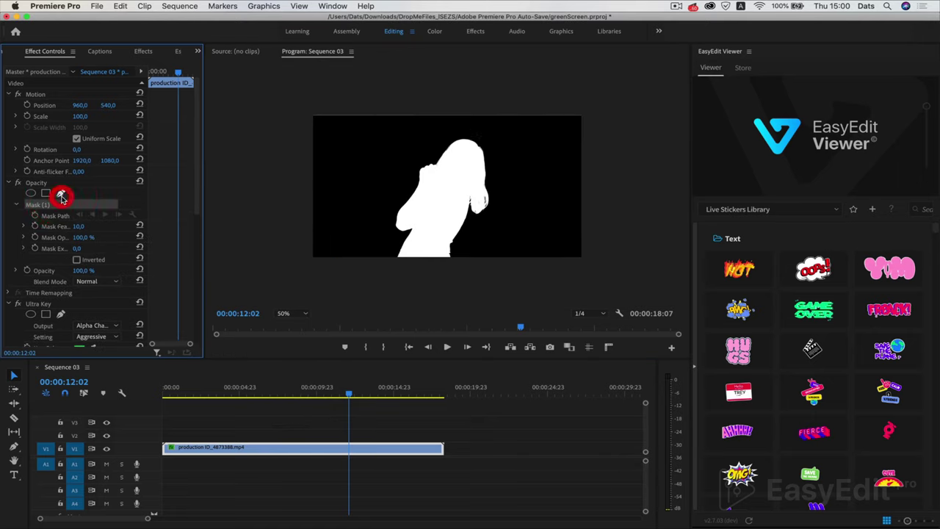
left_click(303, 123)
left_click(600, 121)
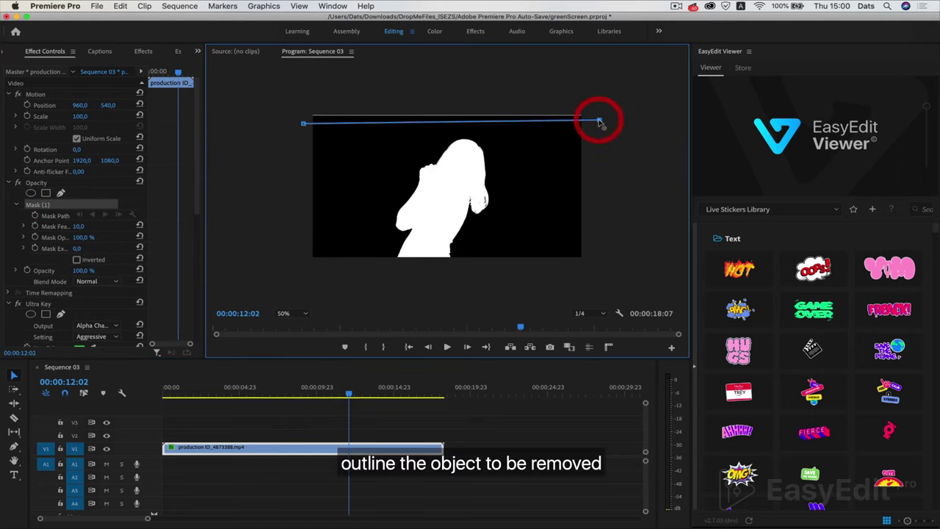
left_click(590, 106)
left_click(311, 106)
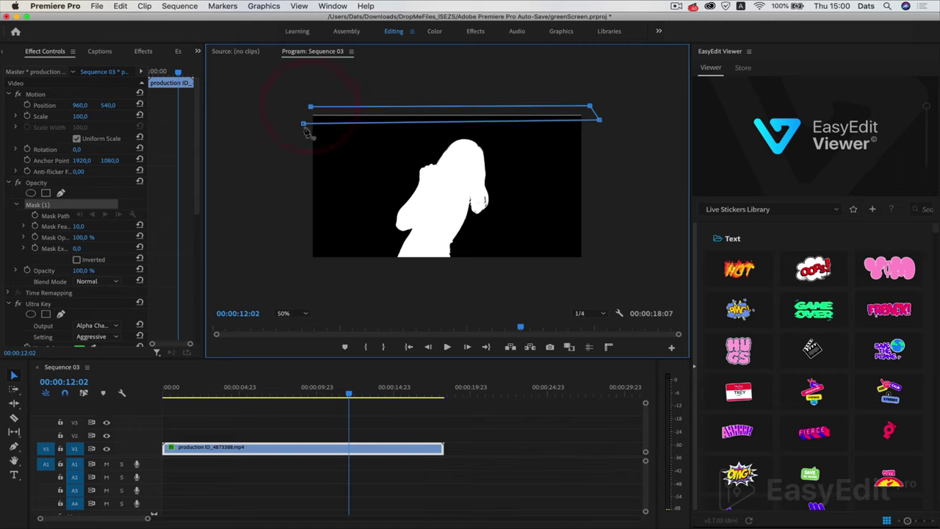
left_click(303, 123)
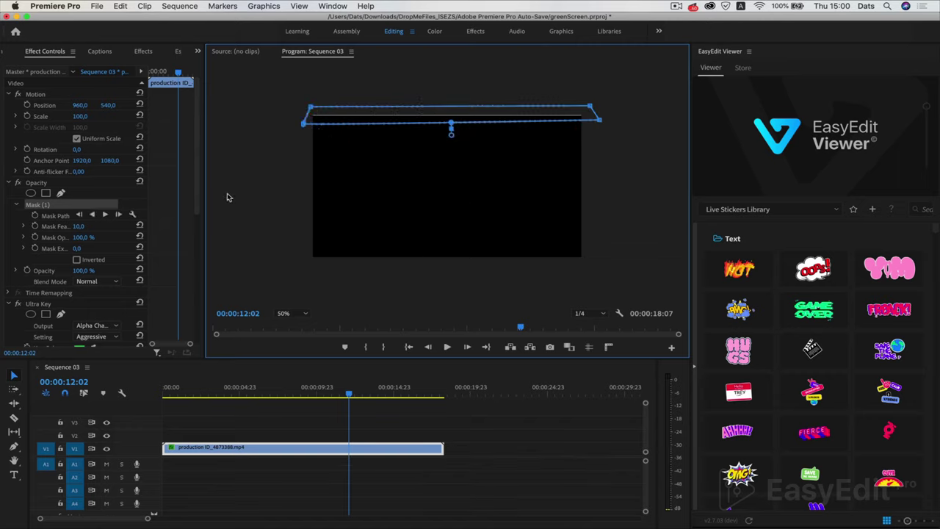
- Invert the mask and set the Ultra Key output back to Composite
left_click(77, 259)
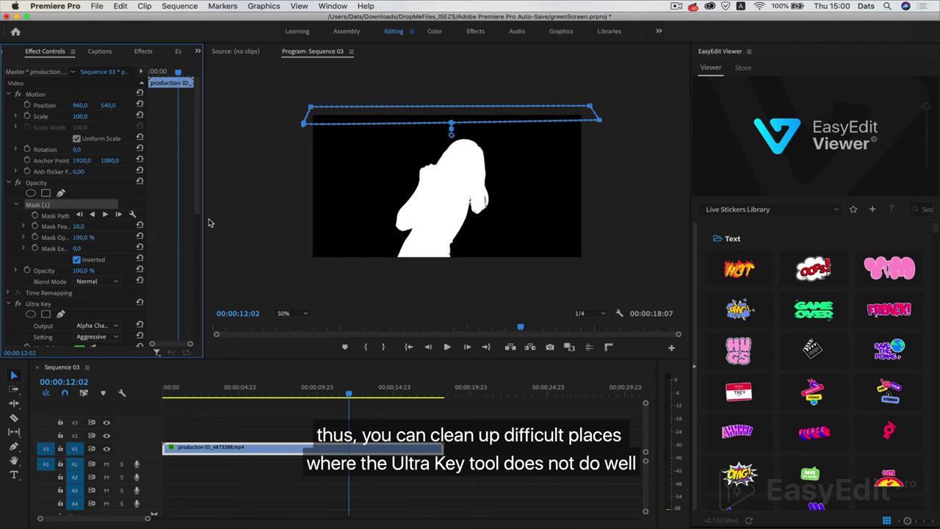
left_click_drag(199, 209, 197, 237)
left_click(115, 257)
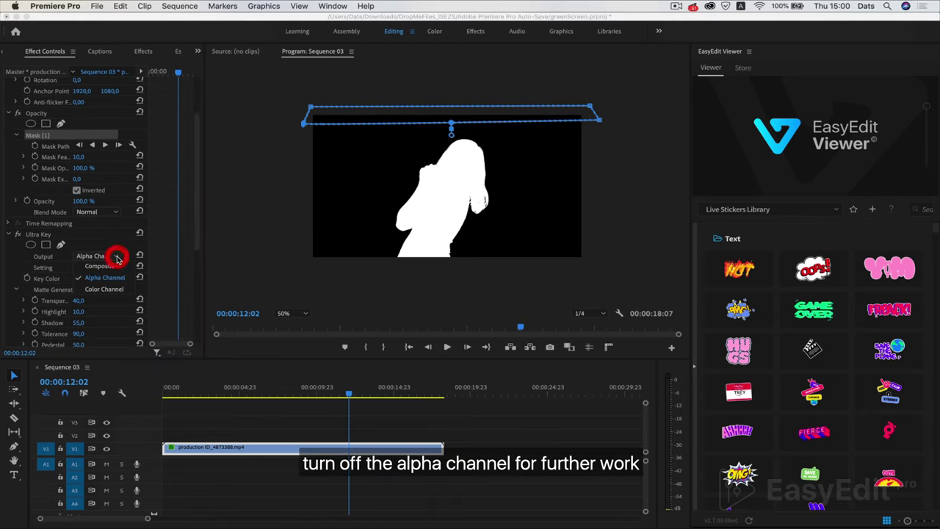
left_click(115, 268)
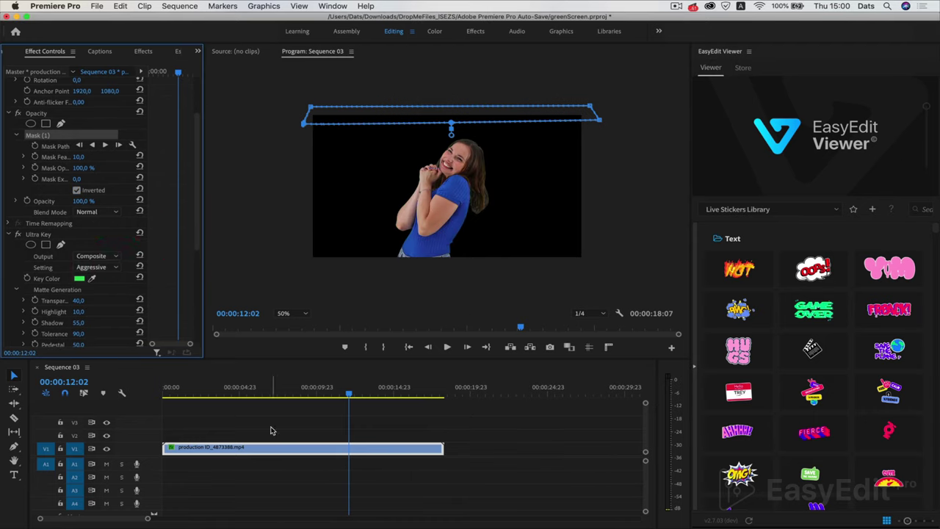
- Move the woman clip up to V2 and place the living-room image on V1 beneath it
left_click(197, 50)
left_click(213, 64)
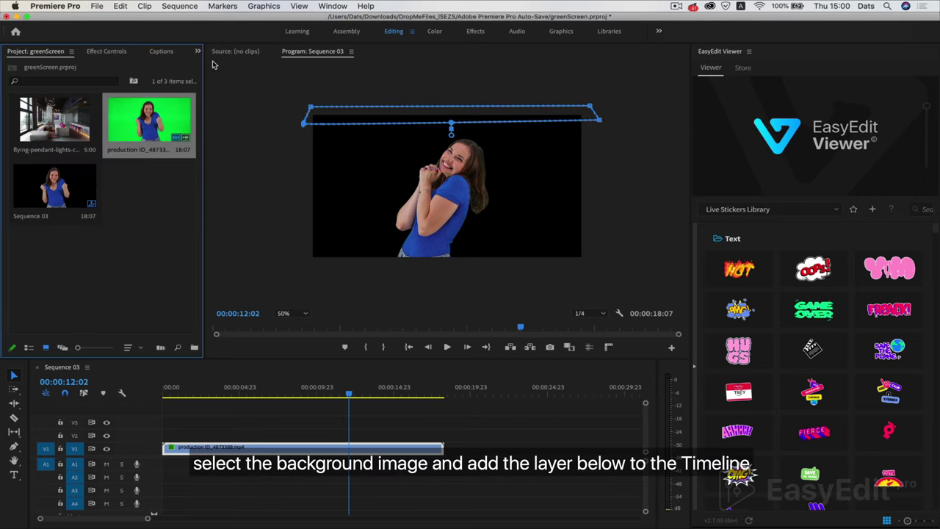
left_click(54, 125)
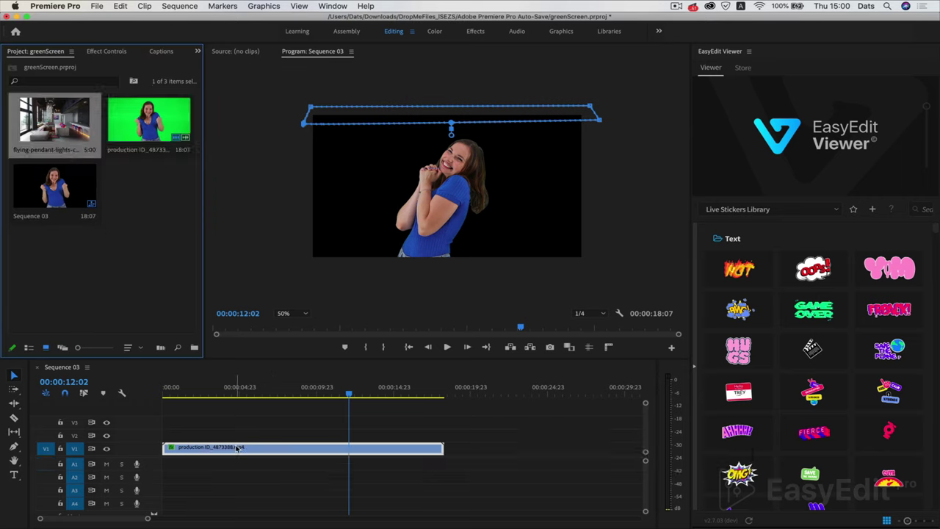
left_click_drag(238, 447, 234, 435)
left_click_drag(47, 139, 443, 449)
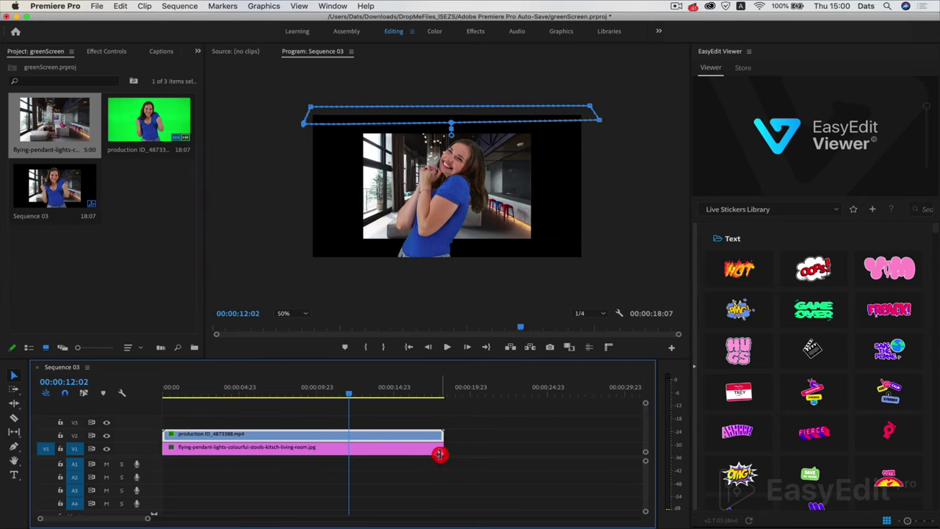
- Scale the living-room image to frame size and enlarge it to 119 scale
left_click(341, 449)
right_click(341, 450)
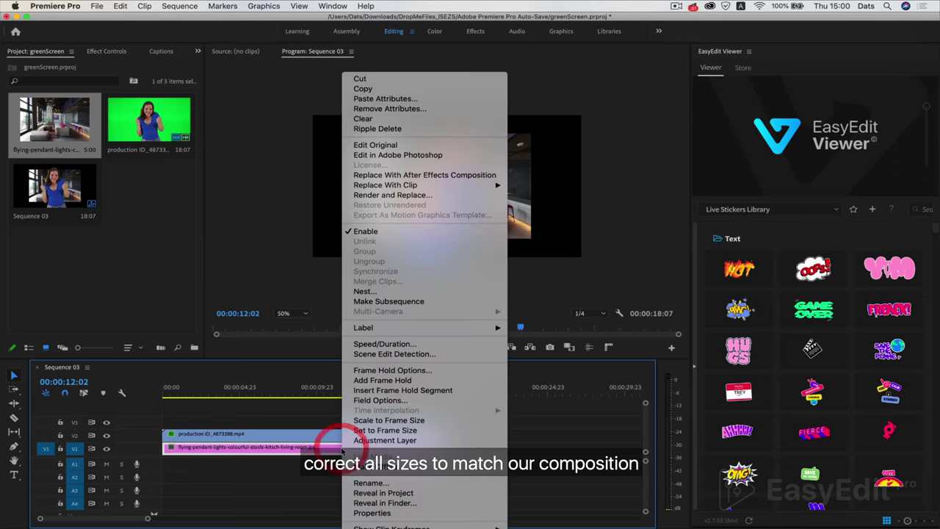
left_click(390, 421)
left_click(284, 313)
left_click(297, 325)
left_click(106, 51)
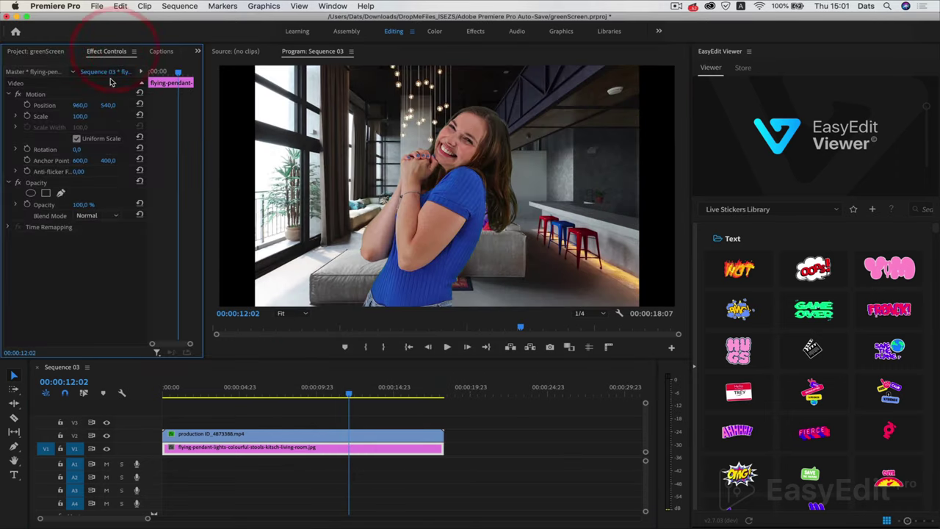
left_click_drag(79, 116, 87, 117)
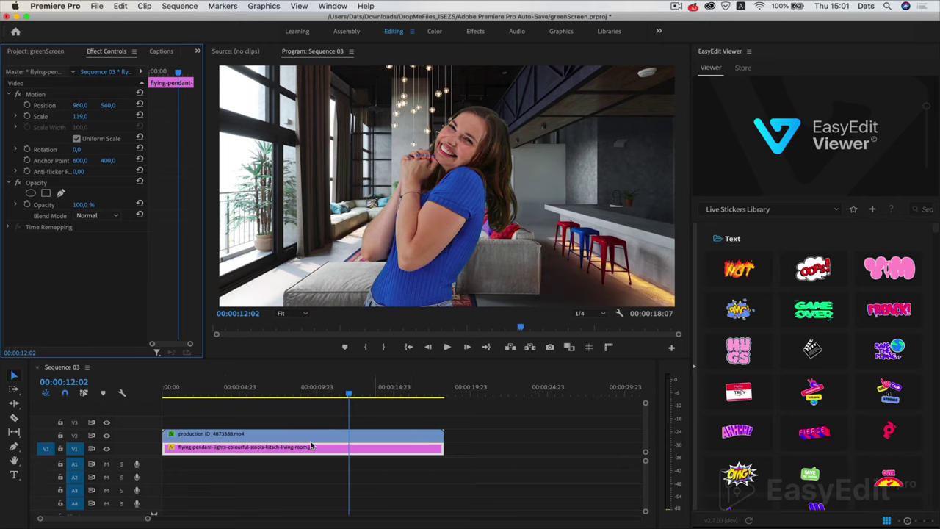
left_click(165, 394)
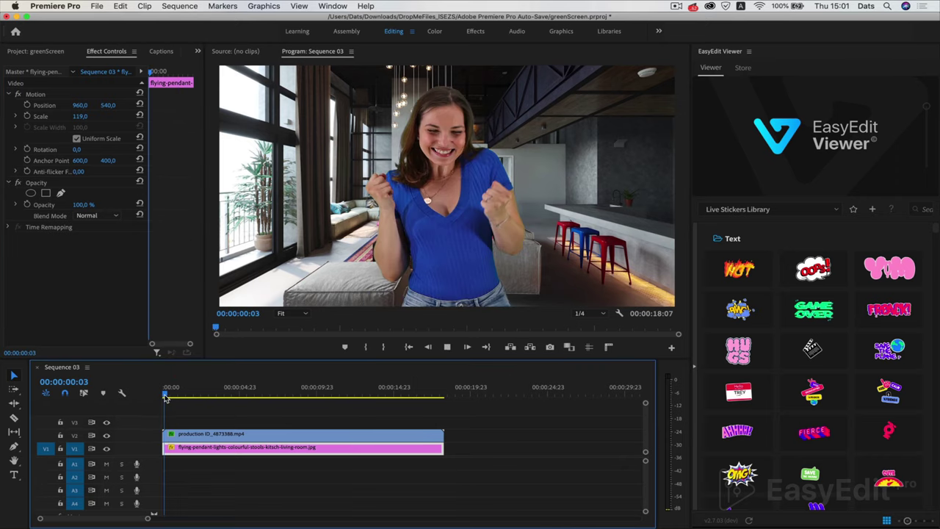
- Play Sequence 03 from the start and stop at 00:00:12:23
key("space")
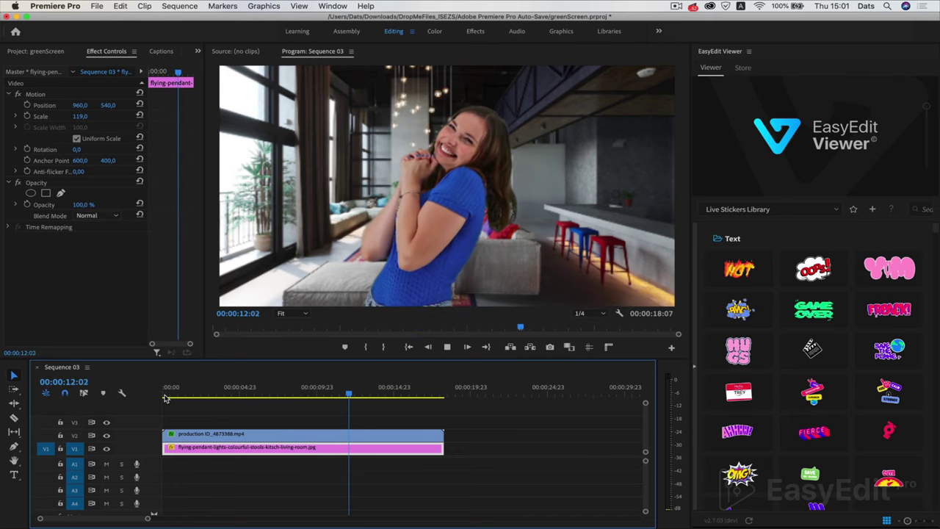
key("space")
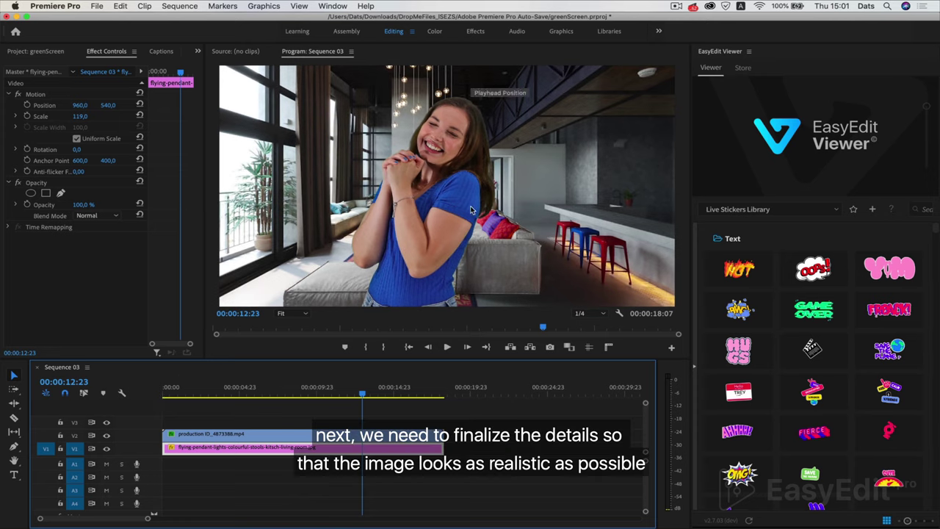
left_click(303, 314)
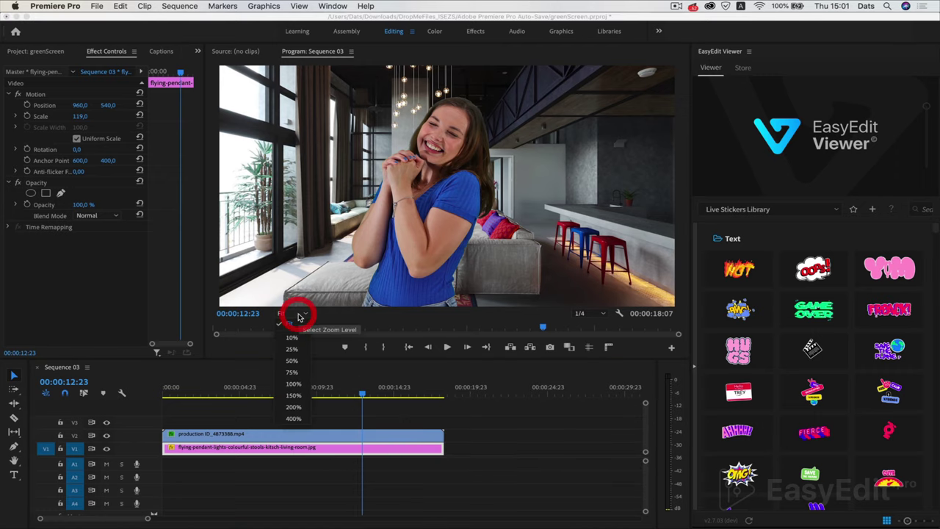
left_click(299, 409)
mouse_move(680, 195)
left_mouse_down()
mouse_move(679, 129)
mouse_move(681, 215)
mouse_move(678, 206)
left_mouse_up()
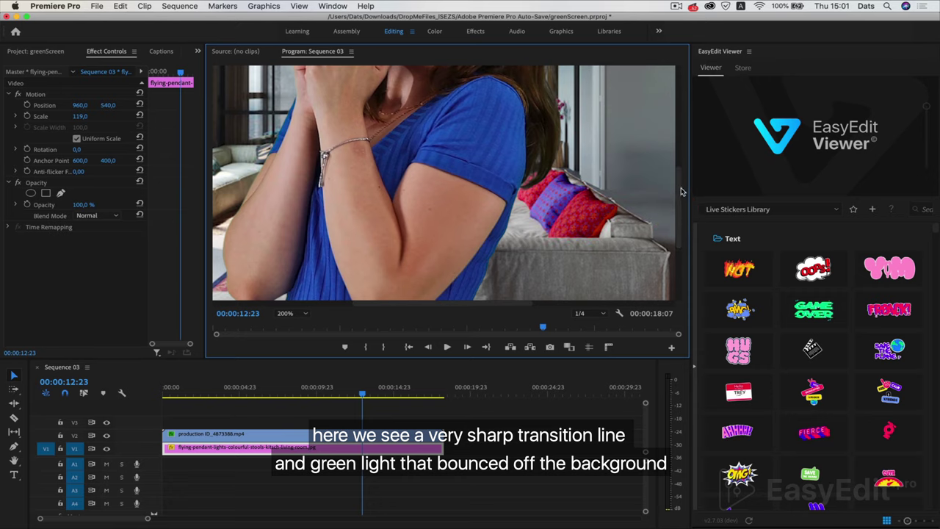
left_click(286, 316)
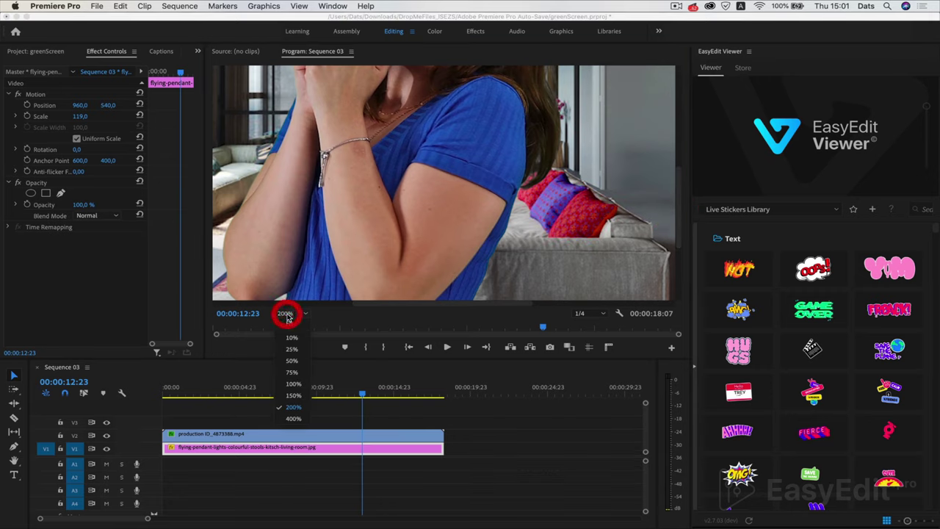
left_click(294, 384)
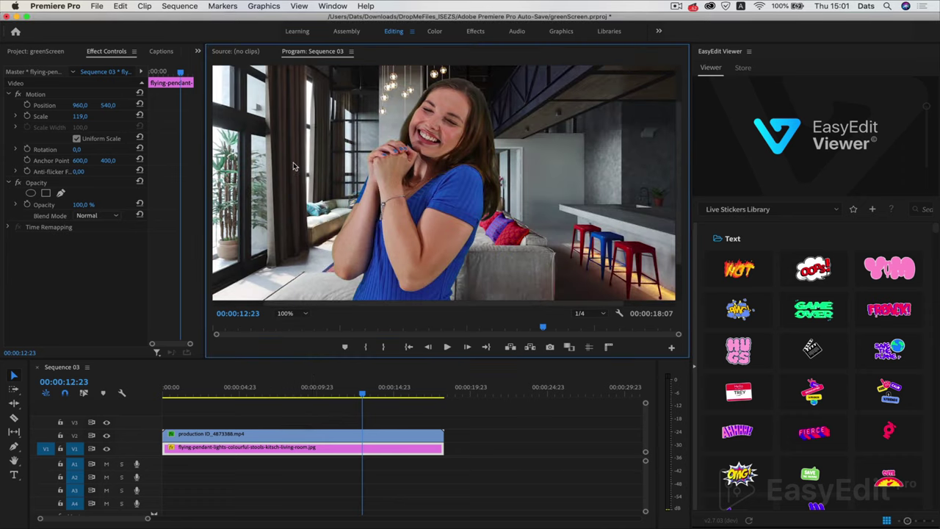
- With the preview magnified to 200%, test Choke extremes on the woman's key, then reset Choke to 0
left_click(307, 434)
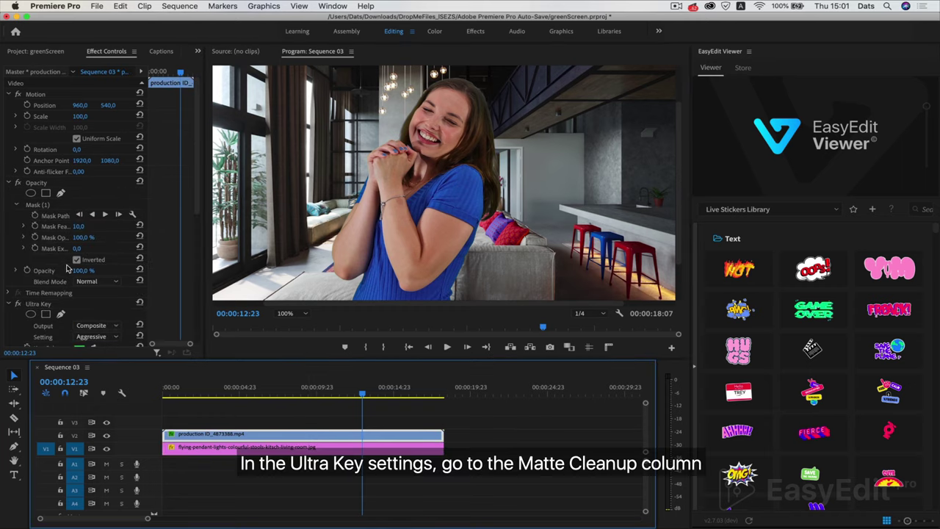
scroll(68, 269, "down", 6)
scroll(68, 269, "up", 1)
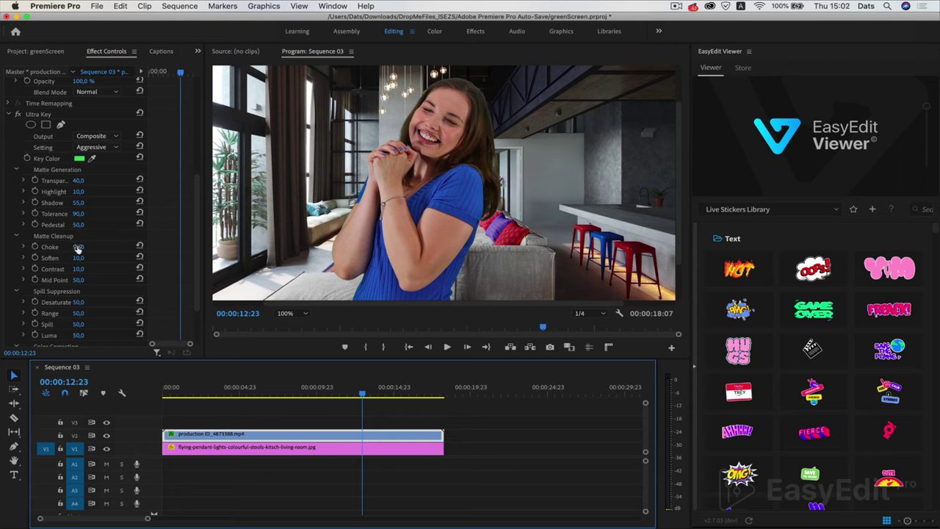
left_click_drag(79, 249, 87, 246)
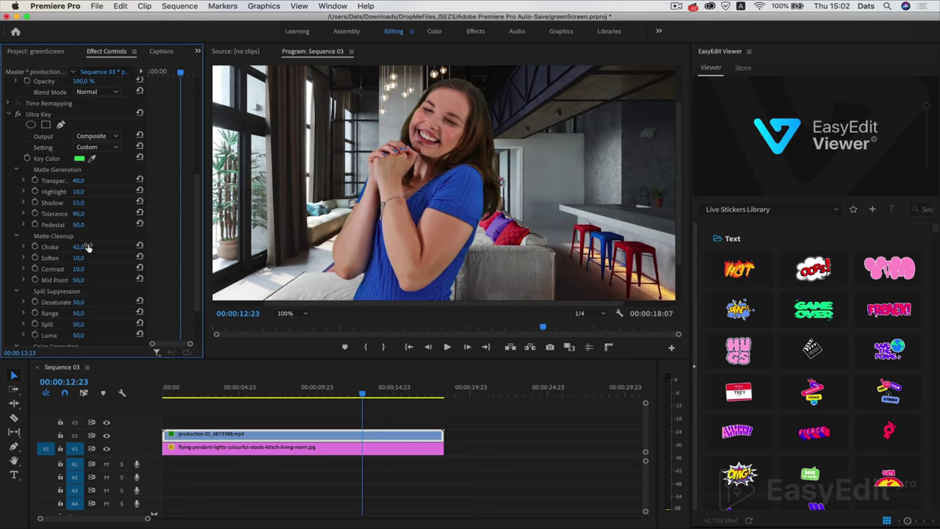
left_click(297, 313)
left_click(293, 403)
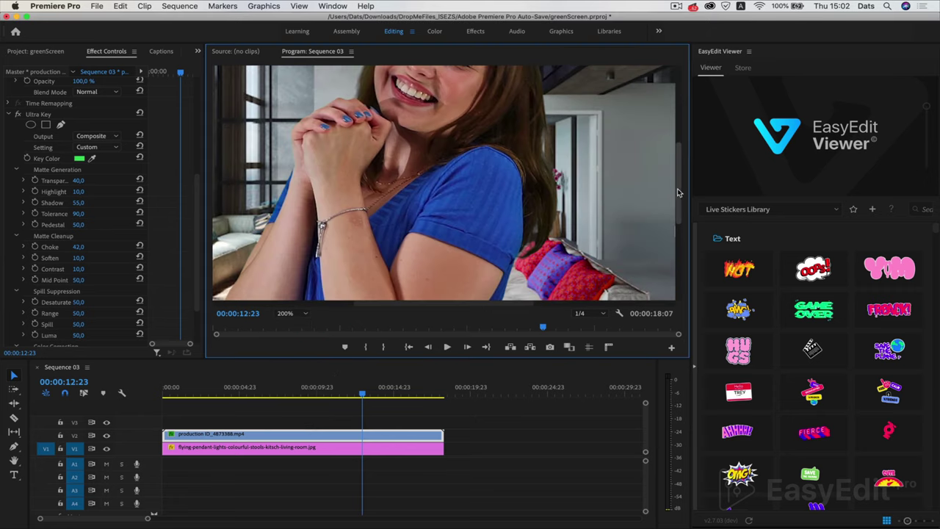
left_click_drag(679, 193, 678, 157)
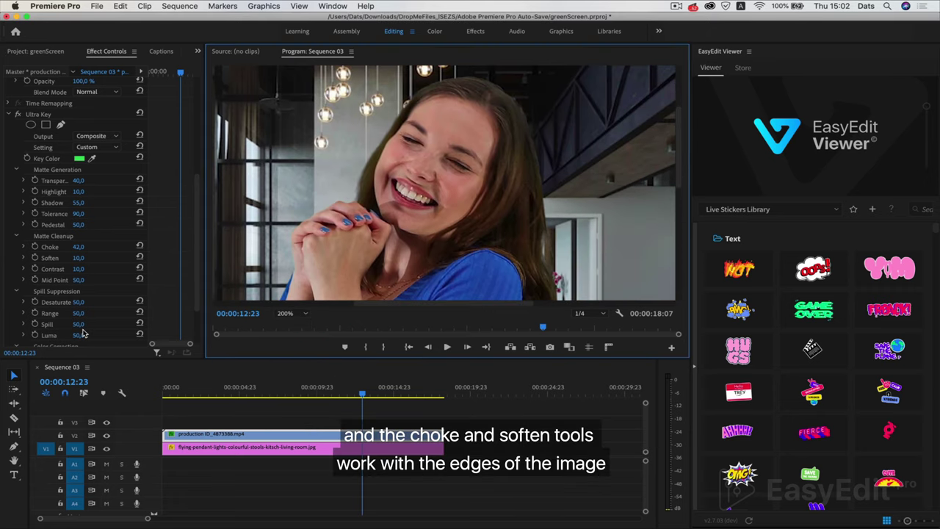
left_click_drag(78, 248, 121, 248)
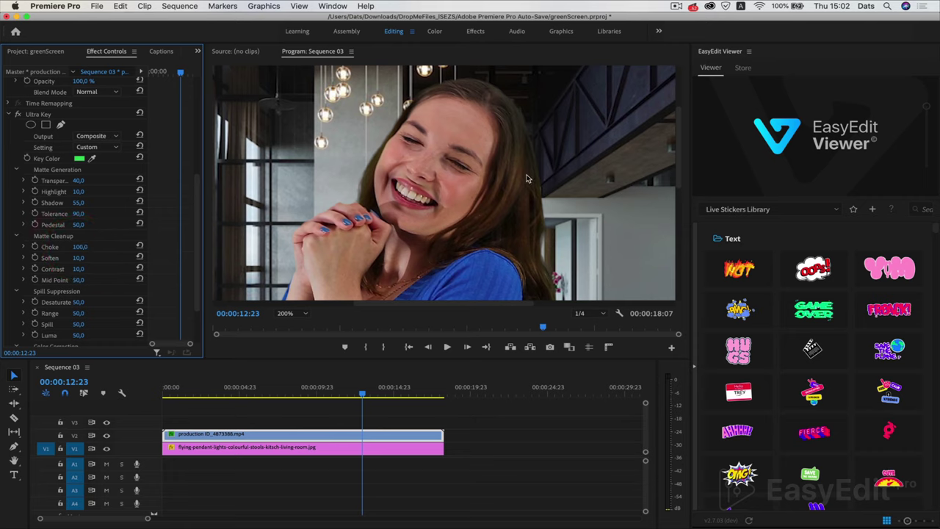
left_click(82, 246)
type("0")
key("Return")
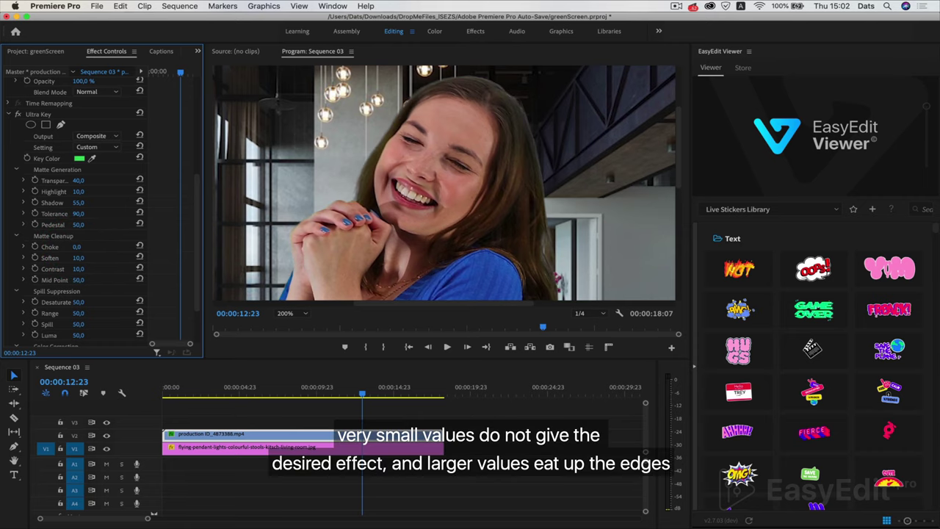
- Try different Soften amounts, then finalise Choke at 40 and Soften at 29
left_click_drag(76, 246, 88, 248)
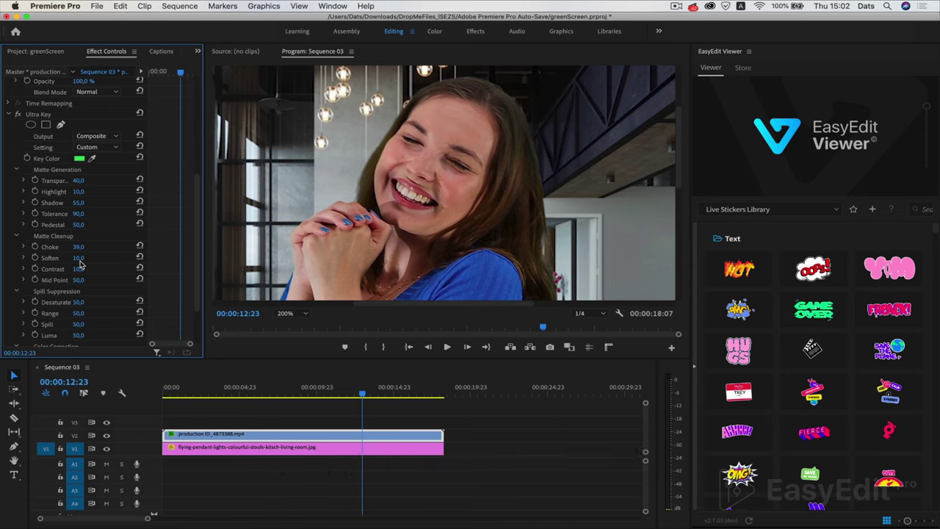
left_click_drag(80, 263, 86, 258)
left_click_drag(680, 138, 676, 210)
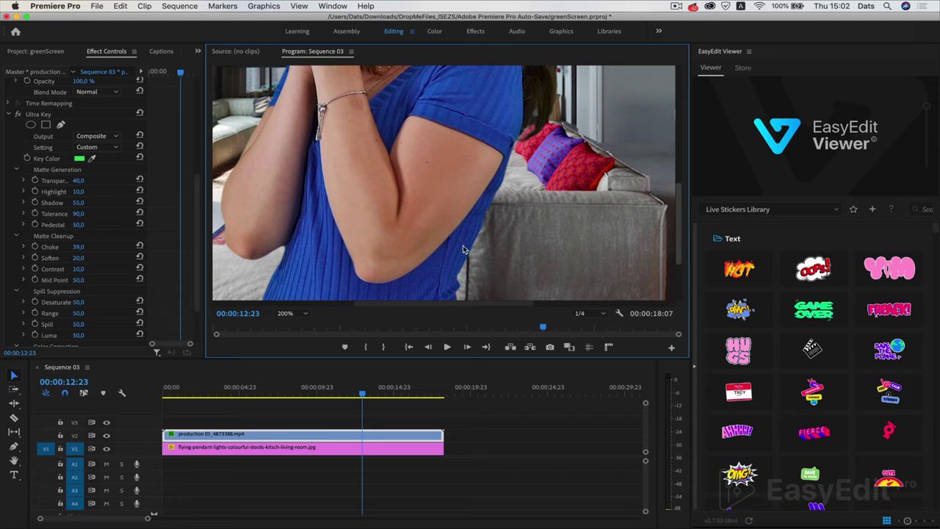
left_click_drag(79, 258, 88, 248)
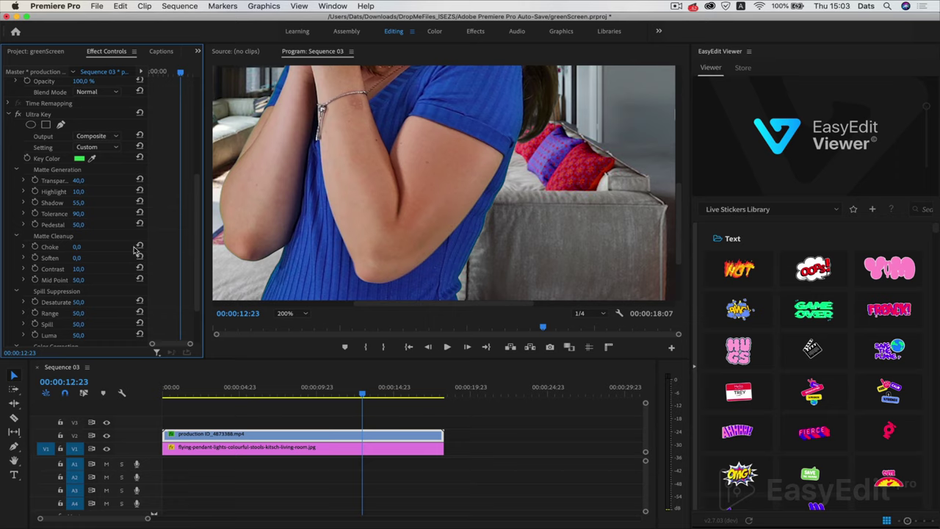
left_click(78, 247)
key("Return")
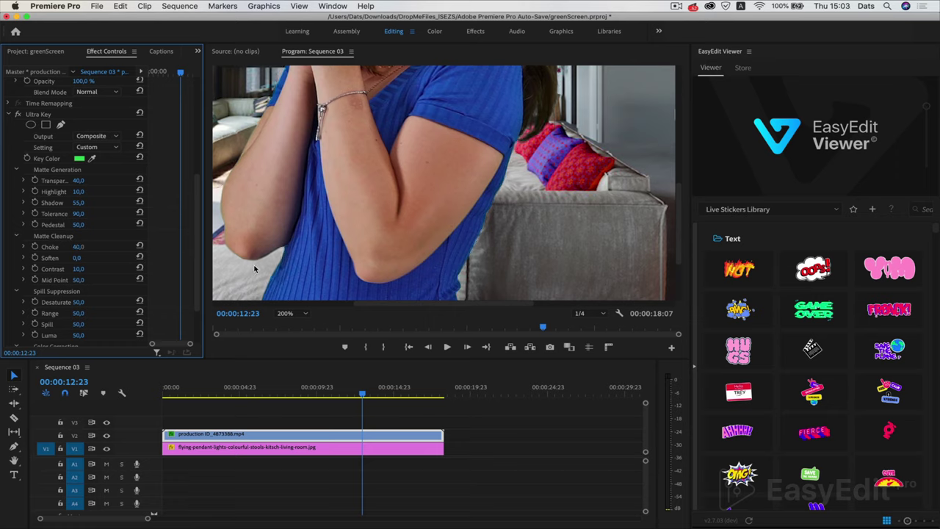
left_click_drag(78, 258, 136, 256)
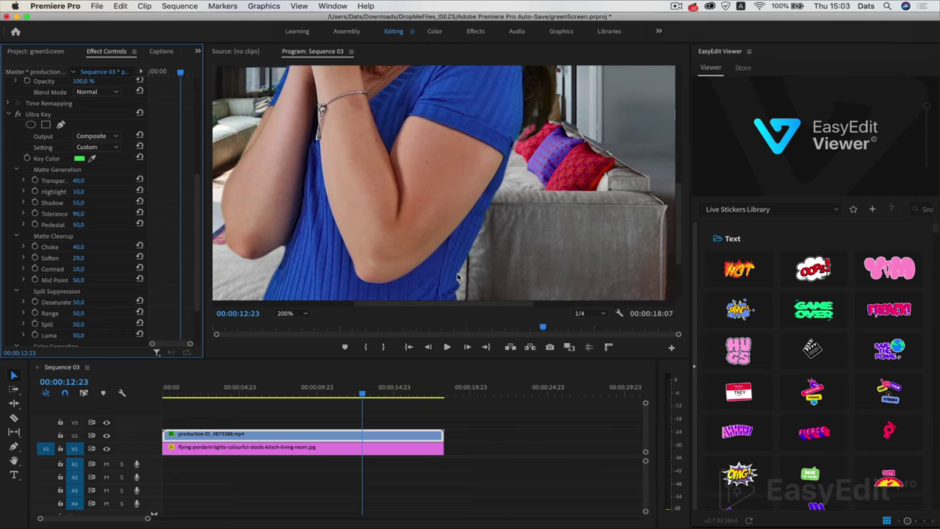
left_click(299, 316)
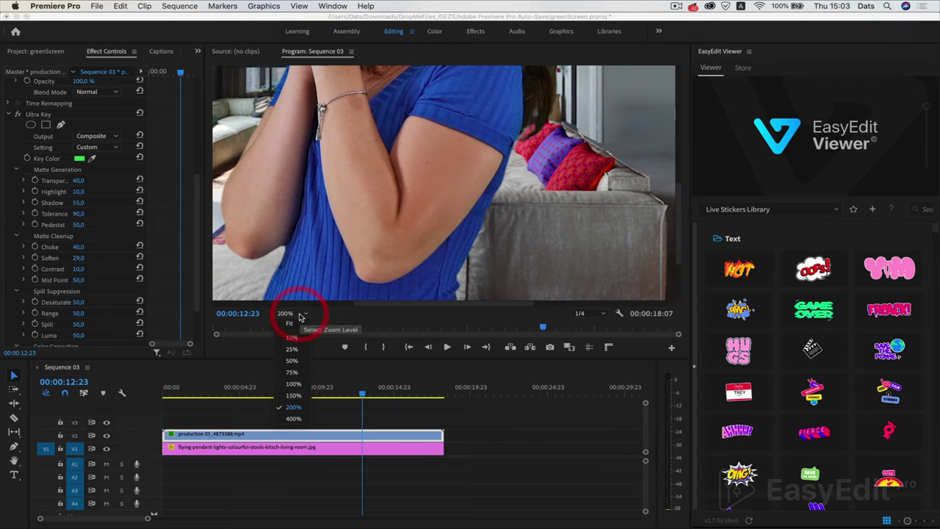
left_click(299, 326)
left_click(345, 395)
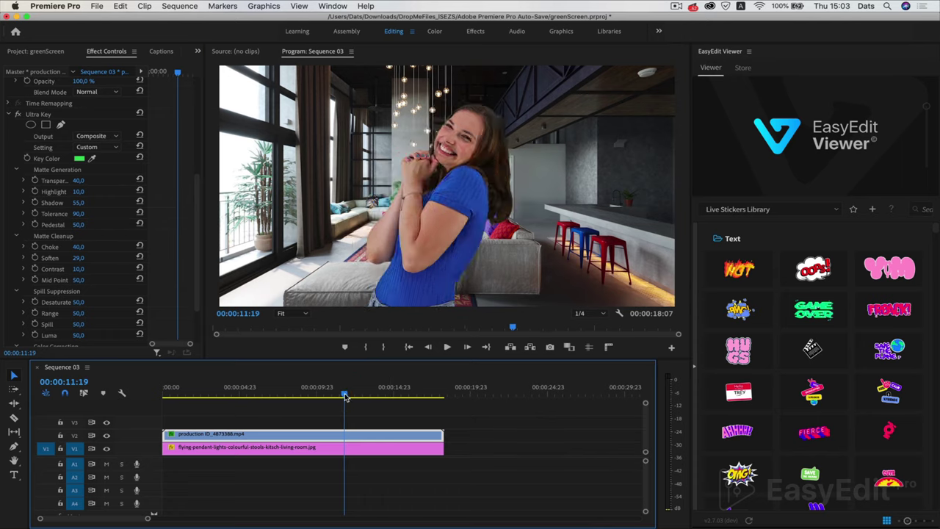
left_click_drag(345, 395, 317, 399)
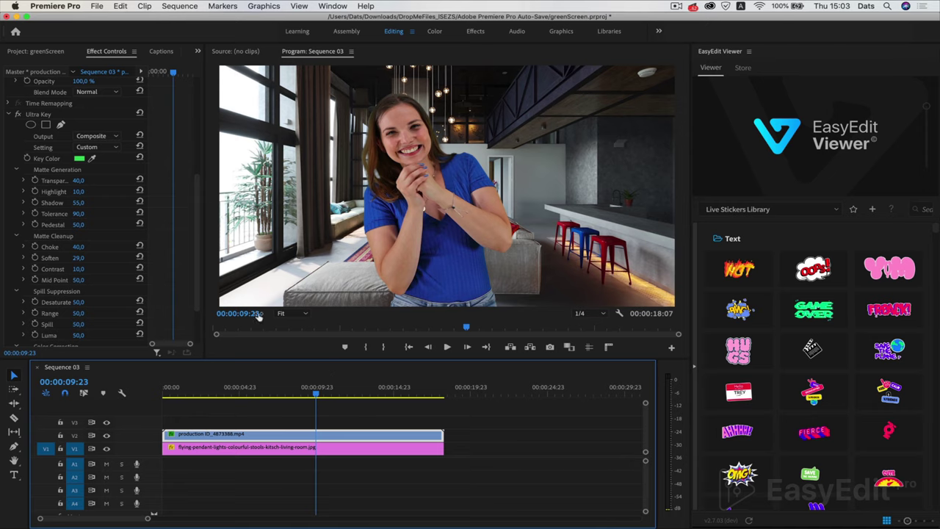
left_click(288, 313)
left_click(301, 406)
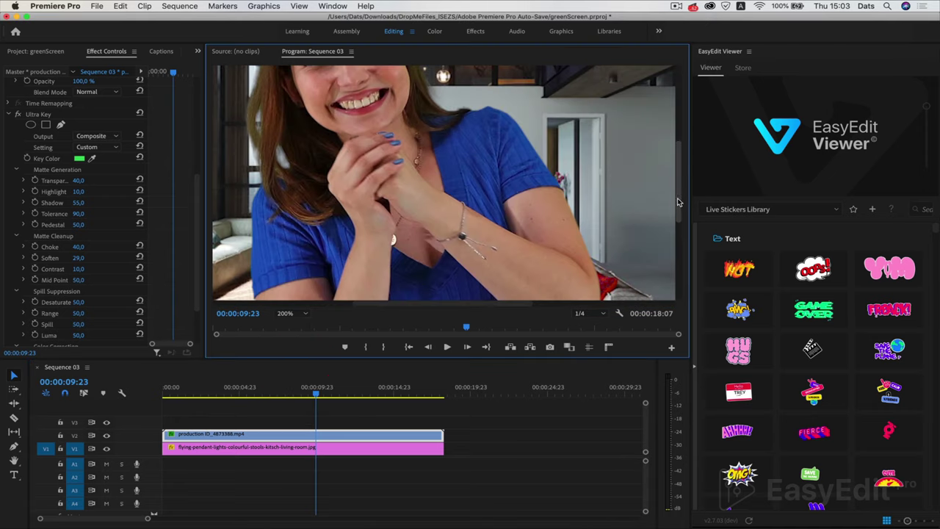
left_click_drag(678, 200, 682, 173)
left_click_drag(400, 303, 378, 301)
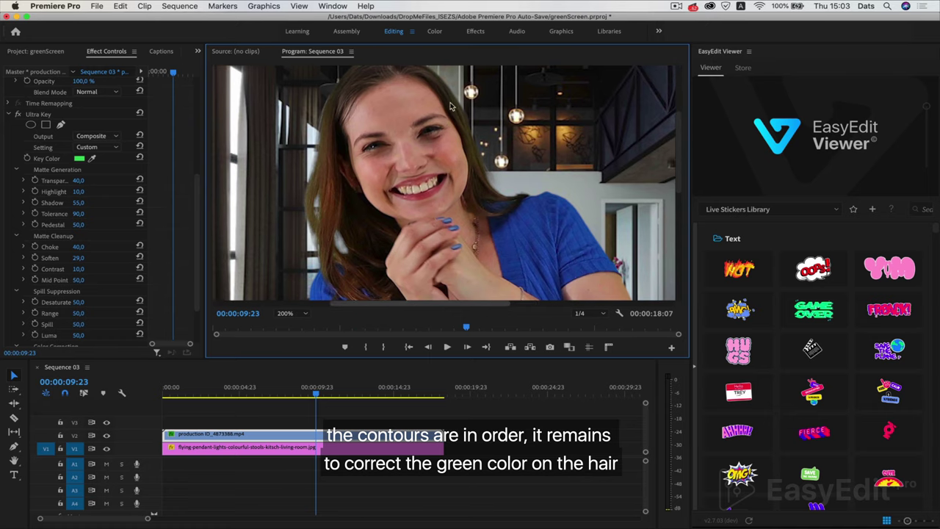
left_click(361, 394)
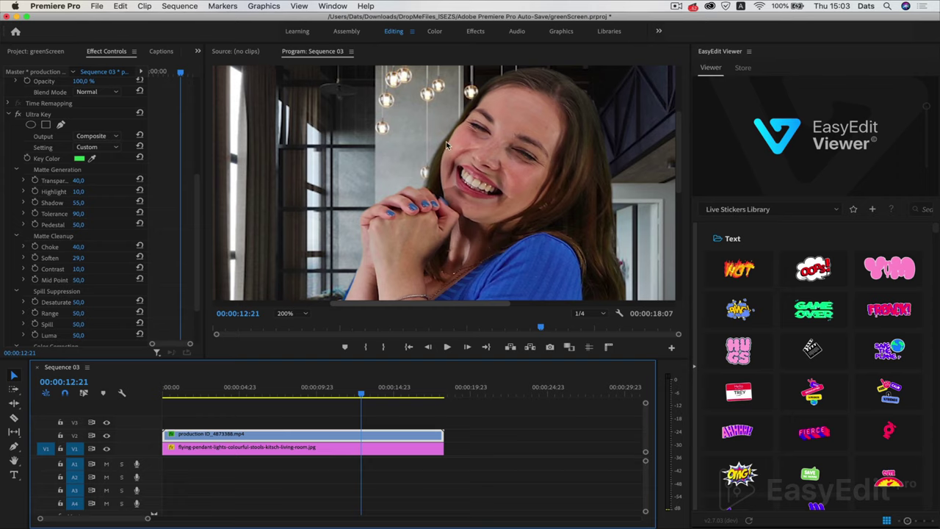
left_click(385, 395)
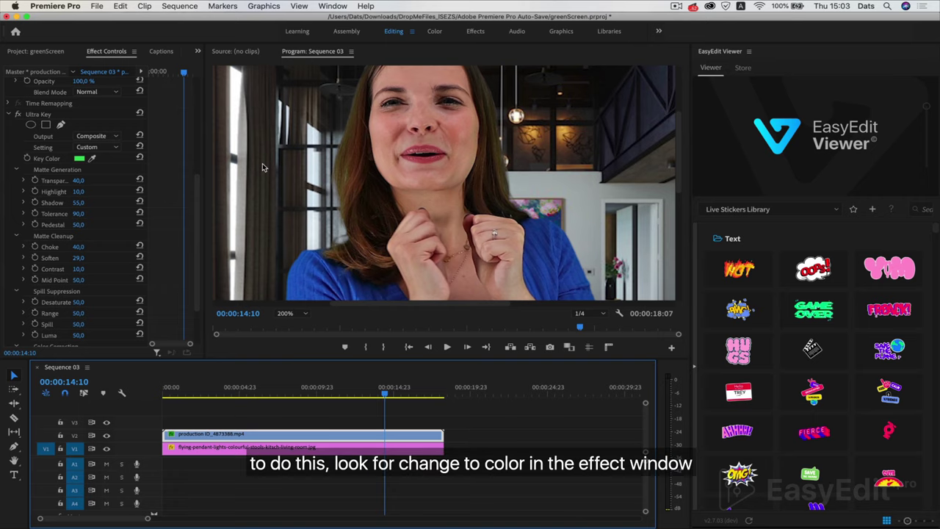
- Search 'chang' in Effects, apply Change to Color to the woman clip, and collapse Ultra Key
left_click(197, 51)
left_click(225, 100)
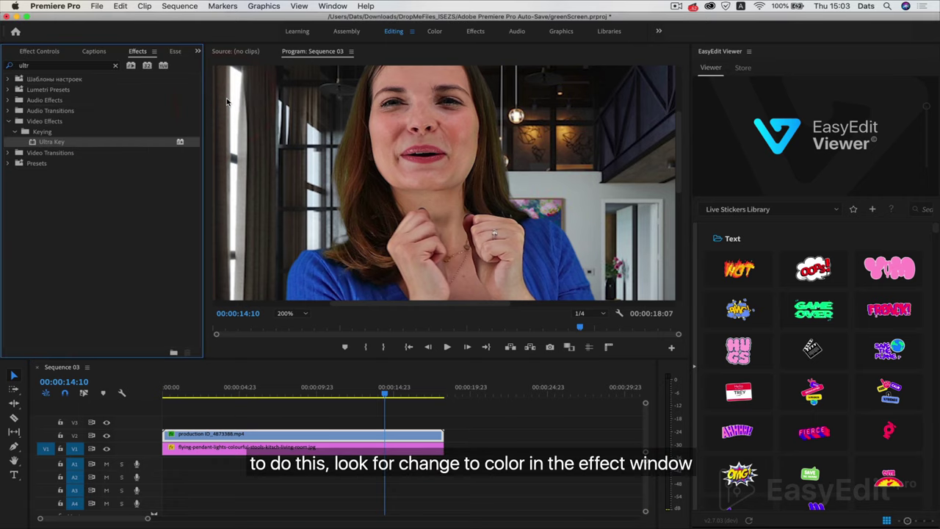
left_click(116, 67)
left_click(99, 65)
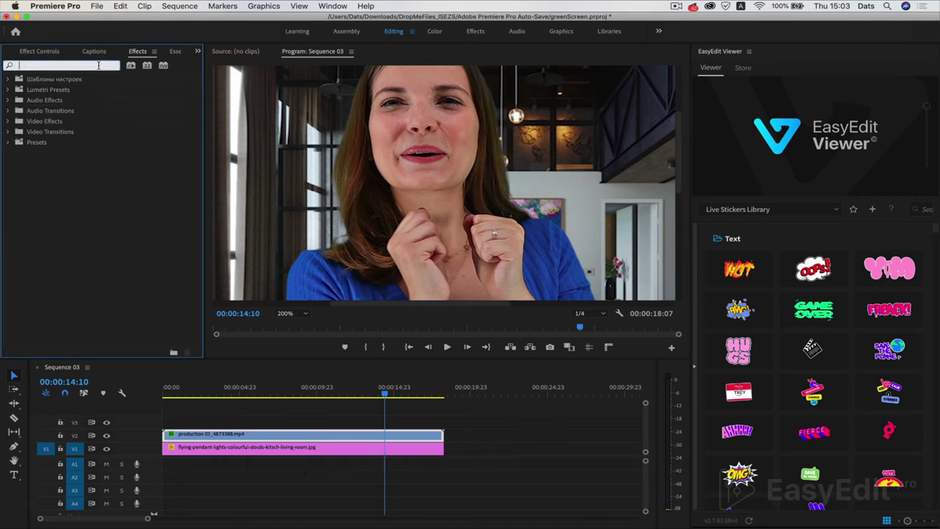
type("chan")
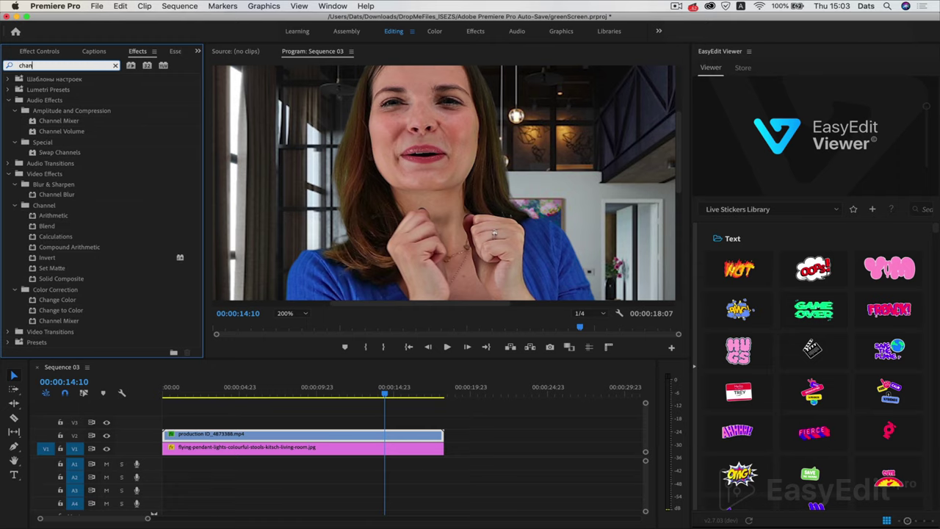
type("g")
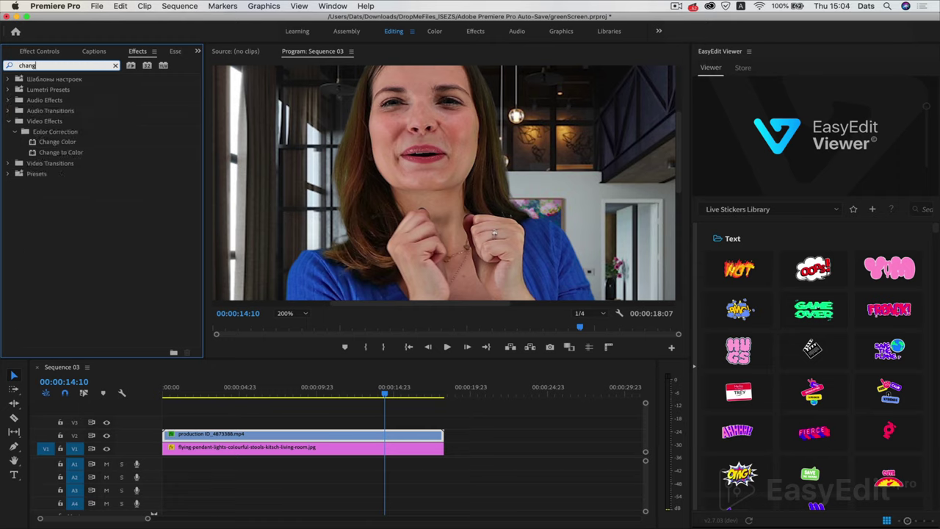
double_click(64, 155)
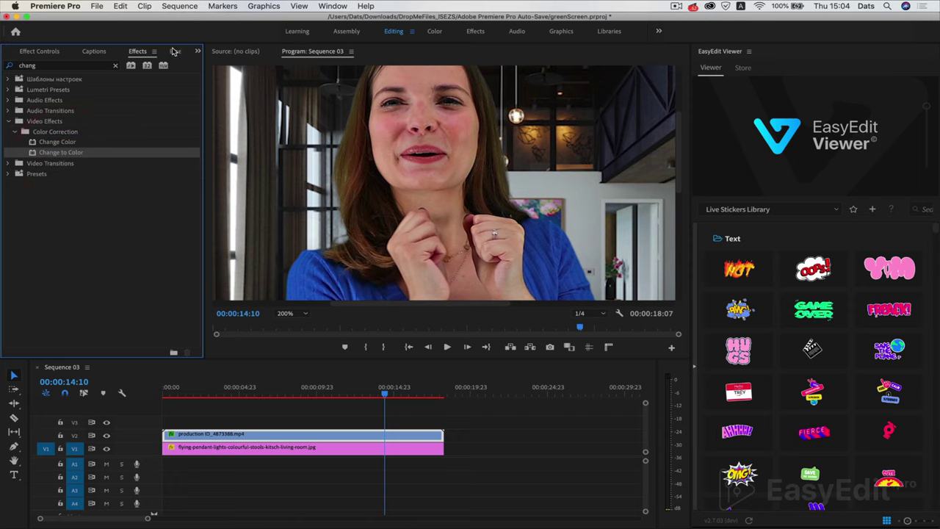
left_click(46, 53)
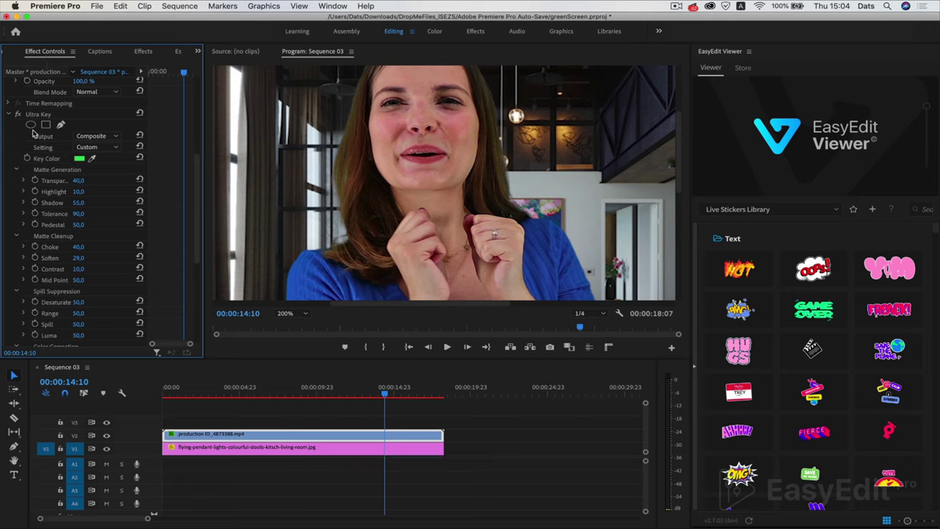
left_click(10, 115)
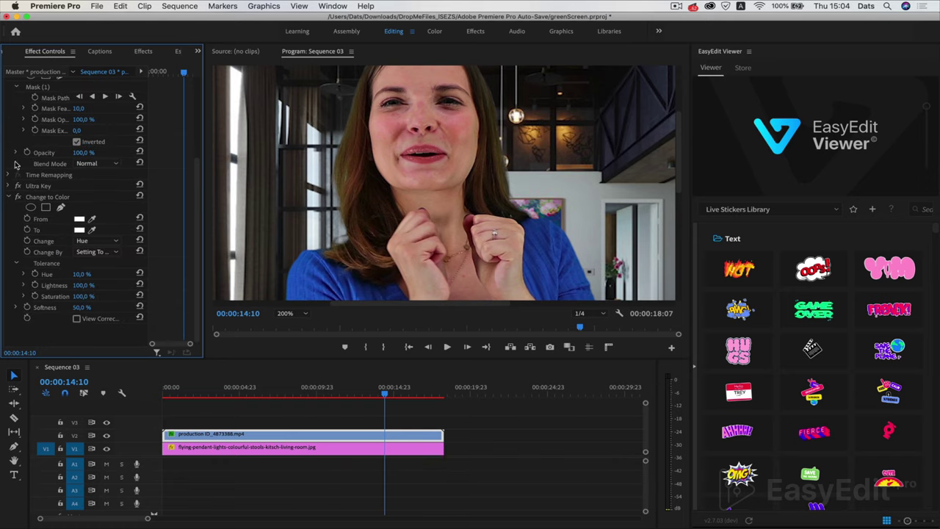
- Set the Program preview to Full resolution, including paused frames
left_click(92, 219)
left_click(598, 314)
left_click(605, 326)
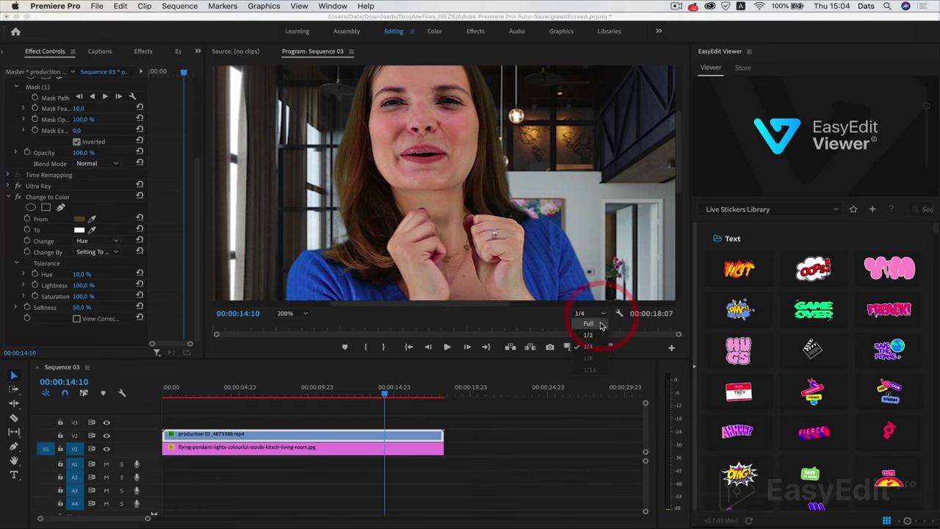
right_click(564, 219)
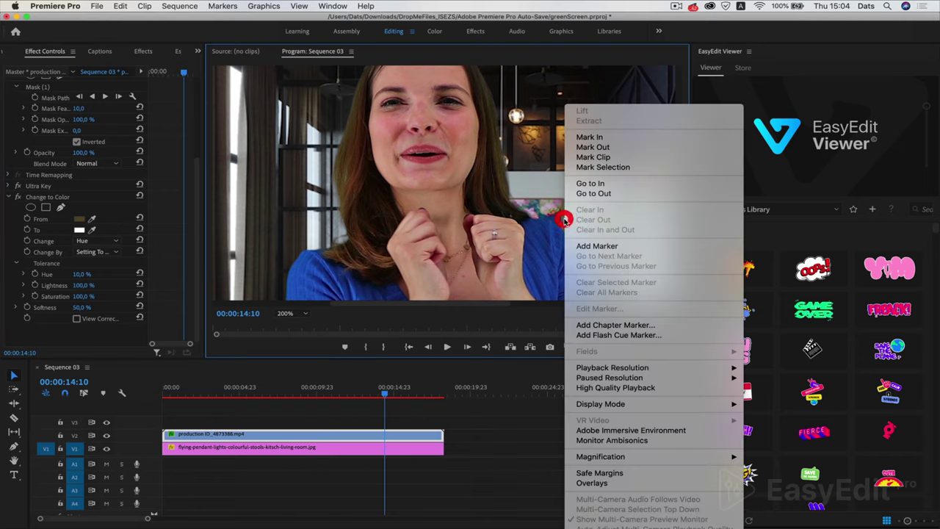
left_click(745, 377)
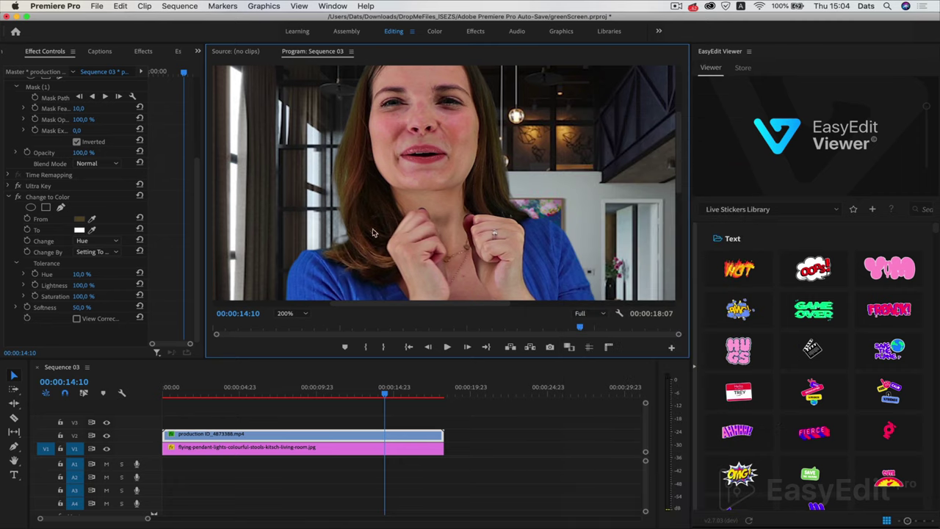
- Sample the reddish hair as From and a darker hair tone as To, checking frames 12:18, 10:18, 12:21
left_click(92, 218)
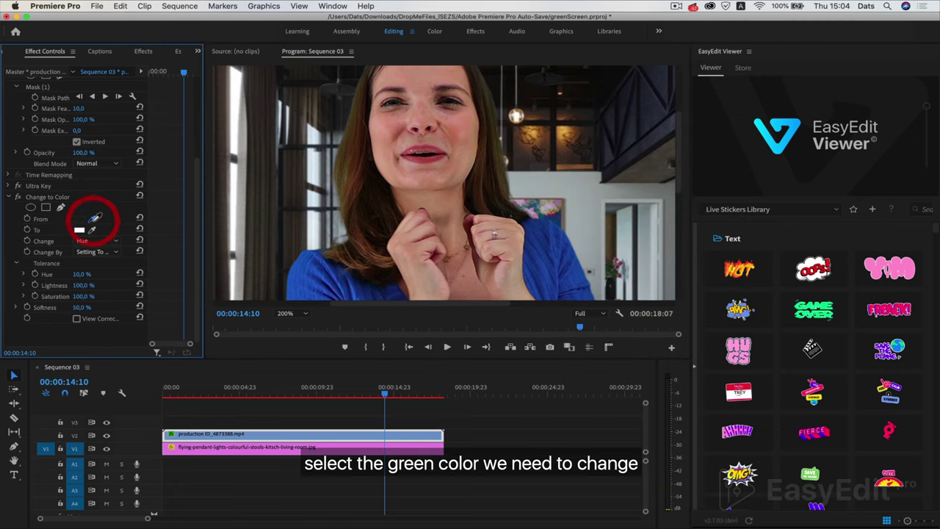
left_click(347, 130)
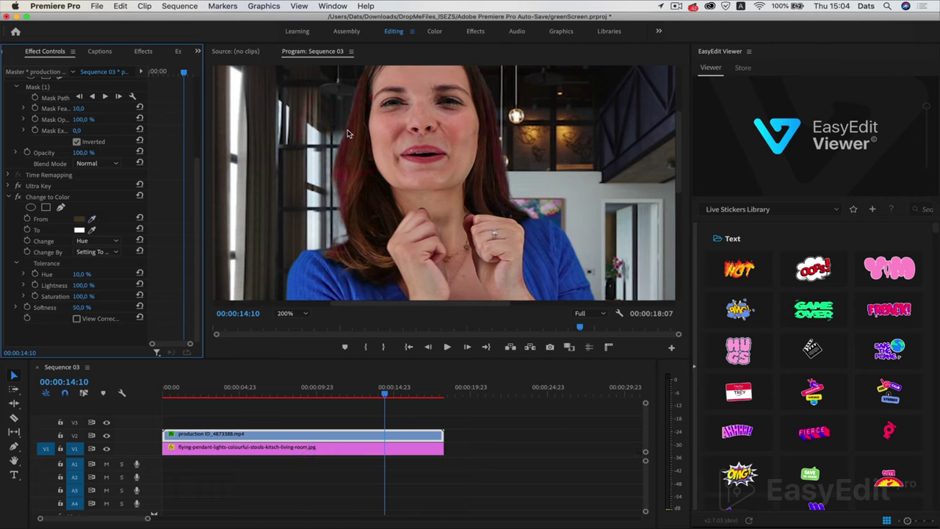
left_click(92, 230)
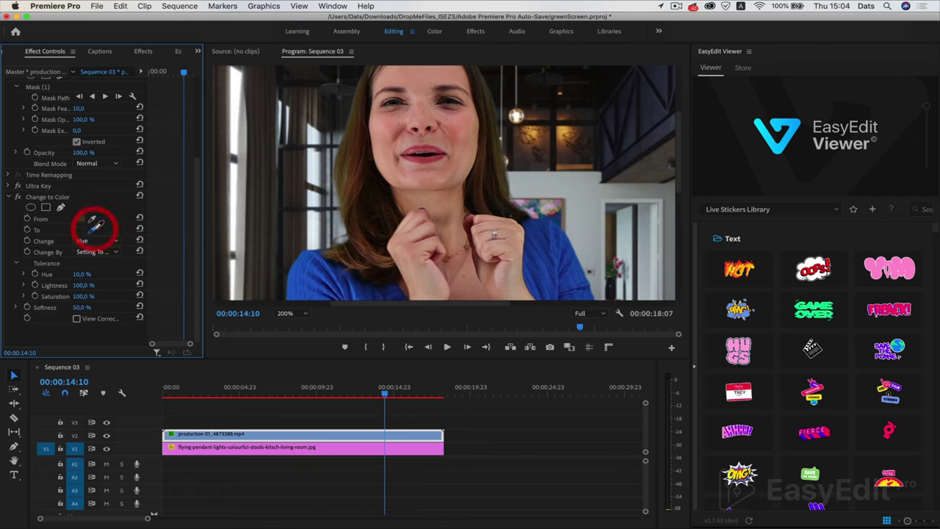
left_click(369, 157)
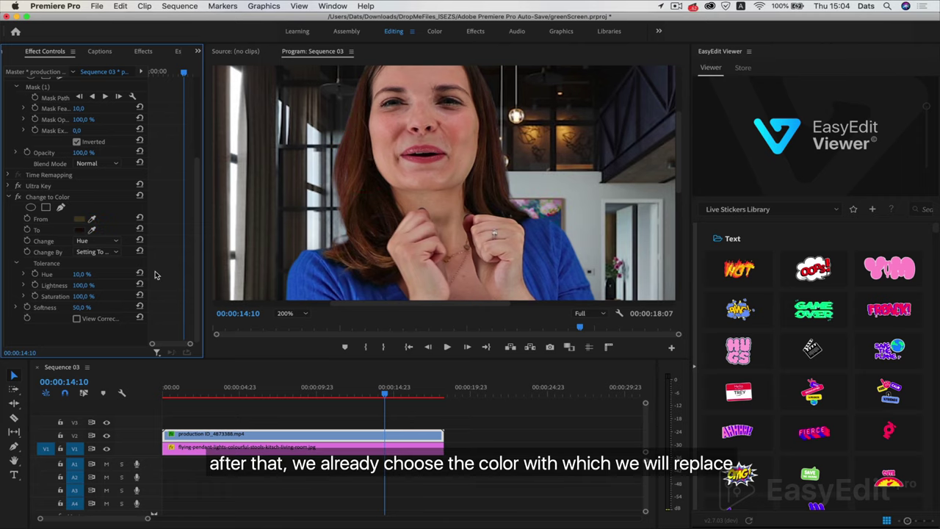
left_click(92, 230)
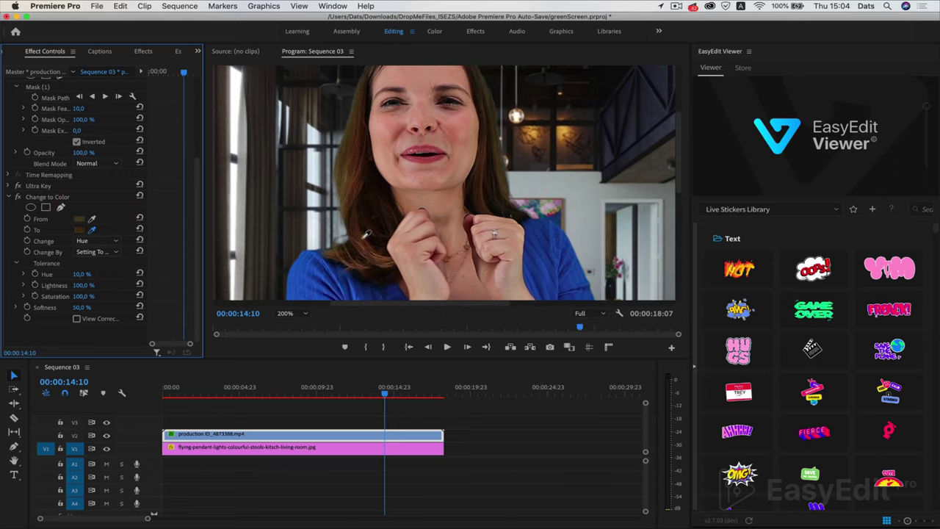
left_click(357, 232)
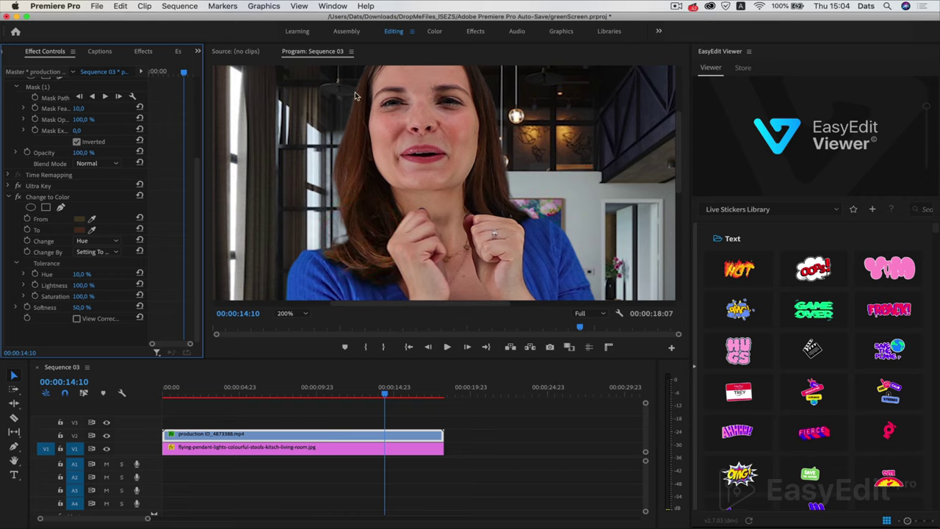
left_click(360, 394)
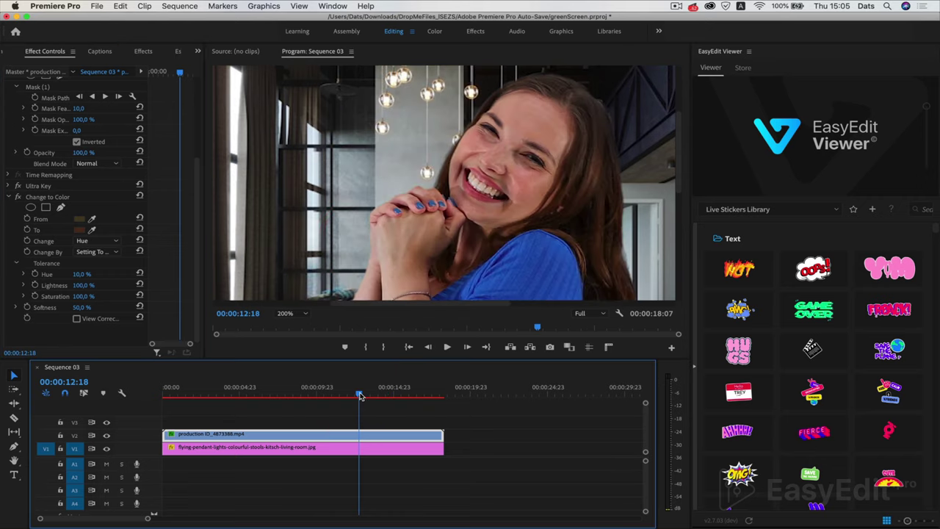
left_click(329, 395)
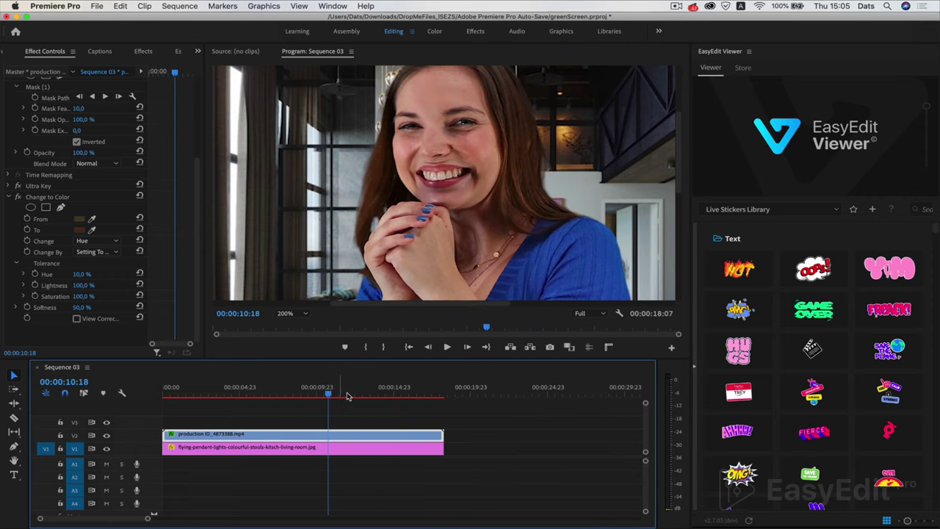
left_click(361, 394)
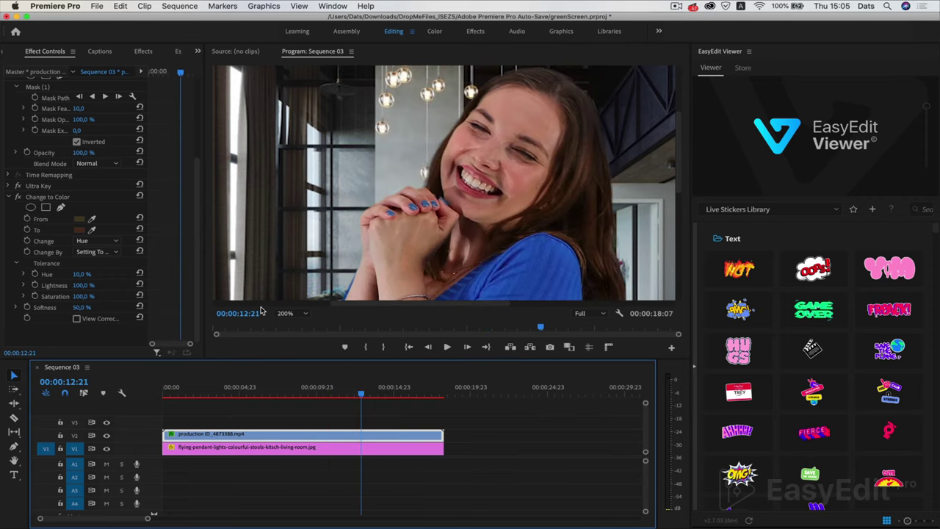
- Fit the preview, select the living-room background clip, and apply Fast Blur found by searching 'blur'
left_click(290, 312)
left_click(290, 327)
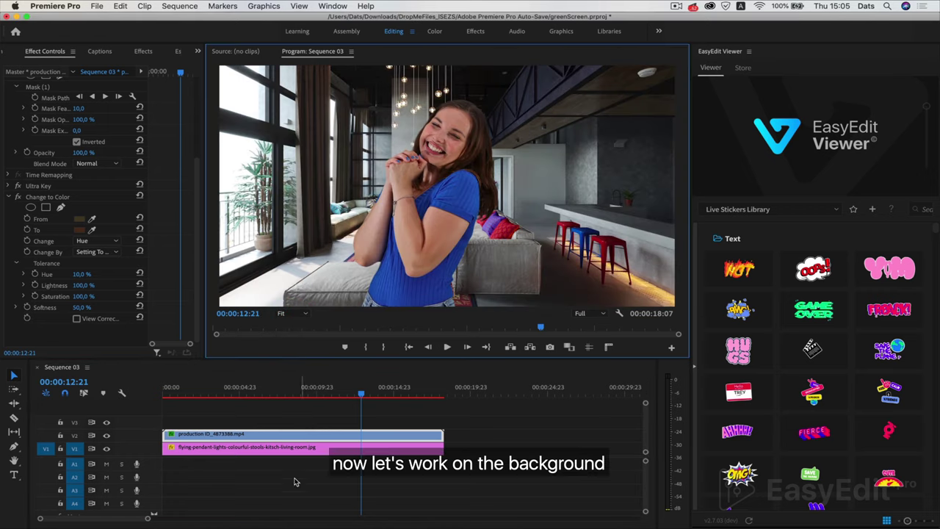
left_click(300, 449)
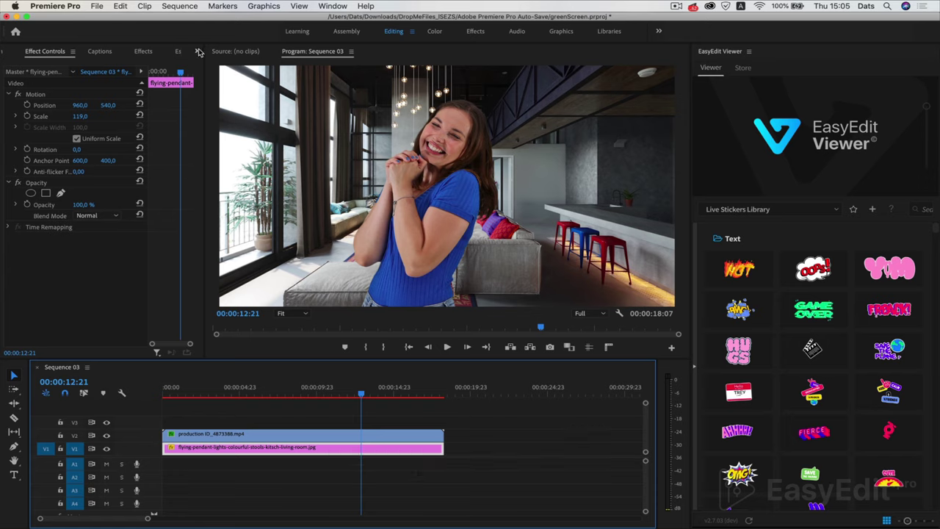
left_click(143, 53)
left_click(116, 65)
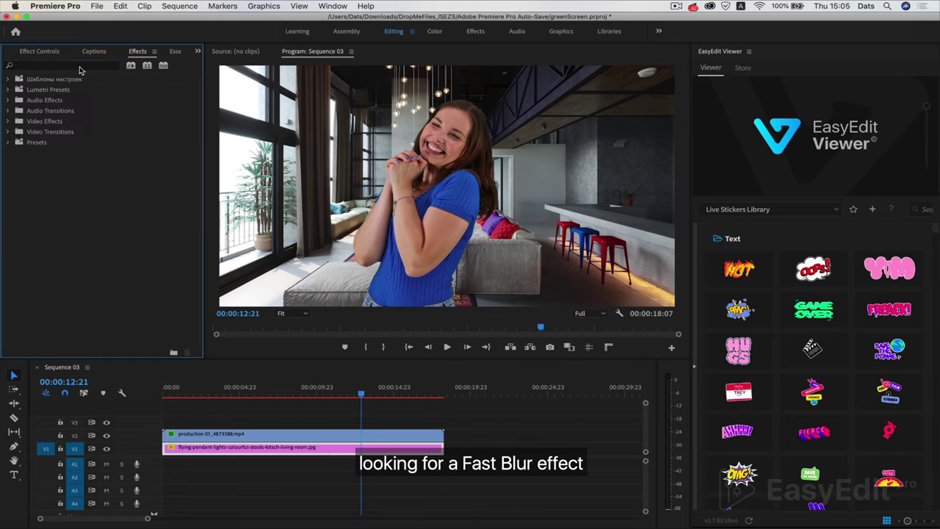
left_click(82, 67)
type("blur")
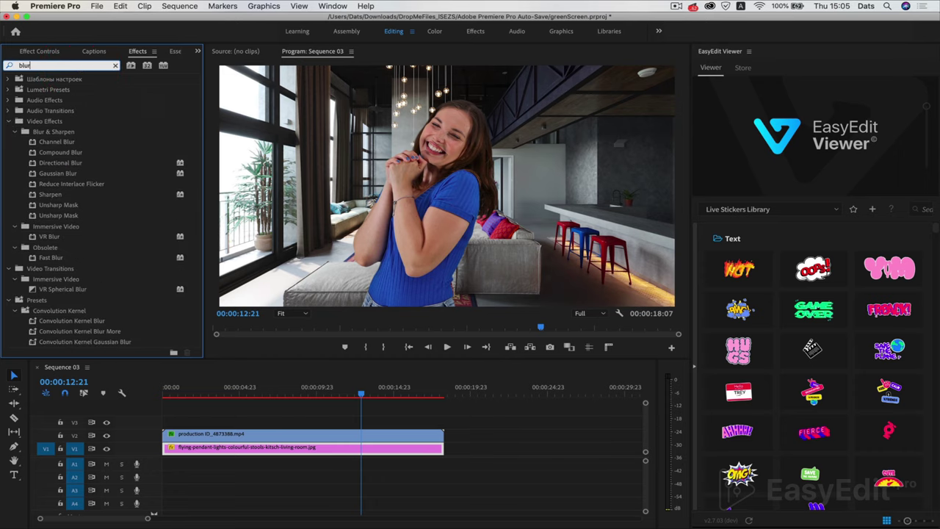
left_click(59, 257)
- Set Fast Blur Blurriness to 4, checking frames at 00:00:01:12, 00:00:10:18 and 00:00:13:18
left_click(56, 52)
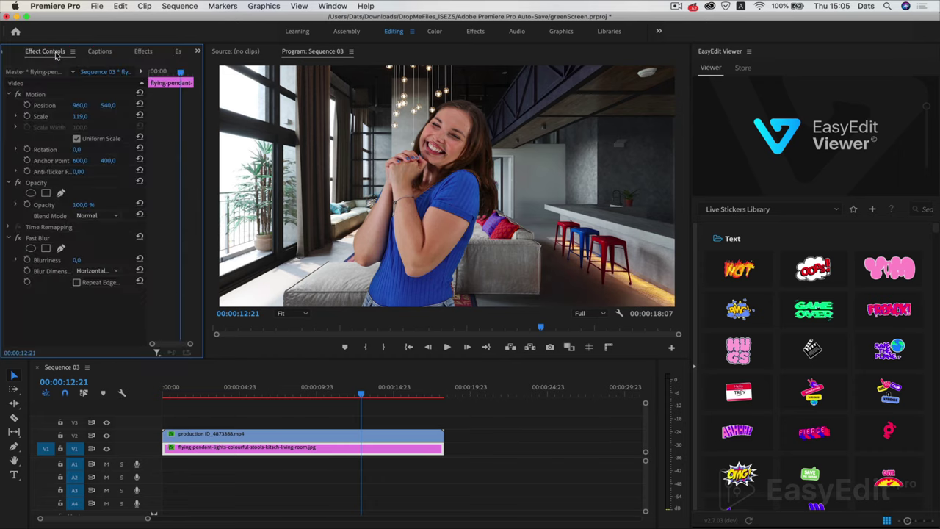
mouse_move(74, 261)
left_mouse_down()
mouse_move(136, 261)
mouse_move(86, 260)
left_mouse_up()
left_click(82, 260)
type("3")
key("Return")
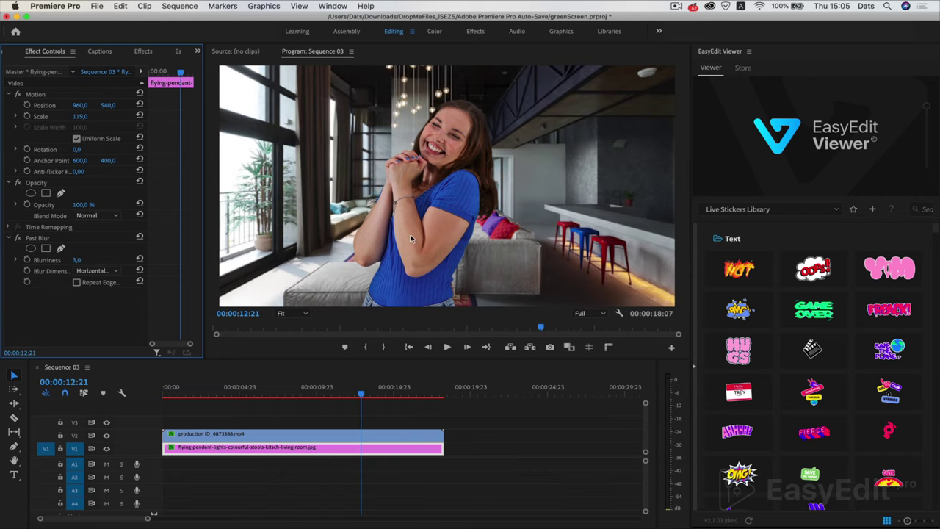
left_click(78, 260)
type("4")
left_click(185, 392)
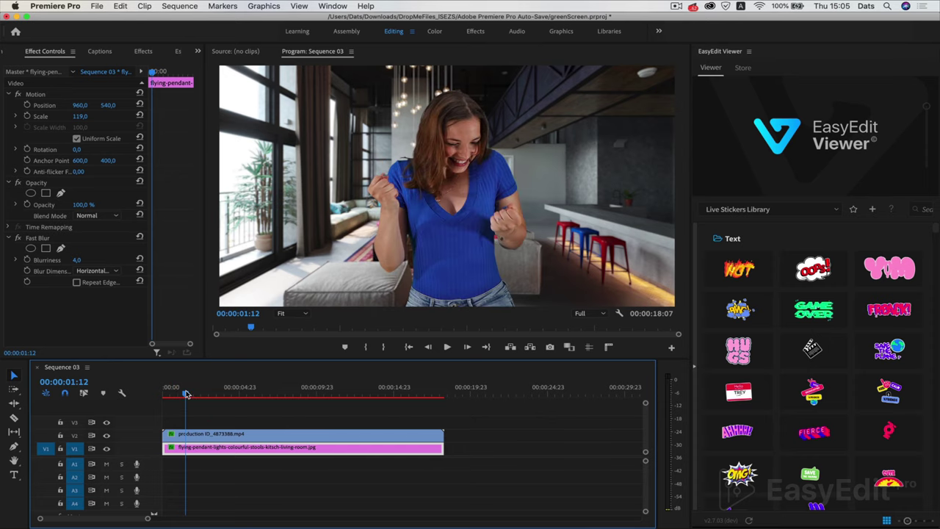
left_click(329, 394)
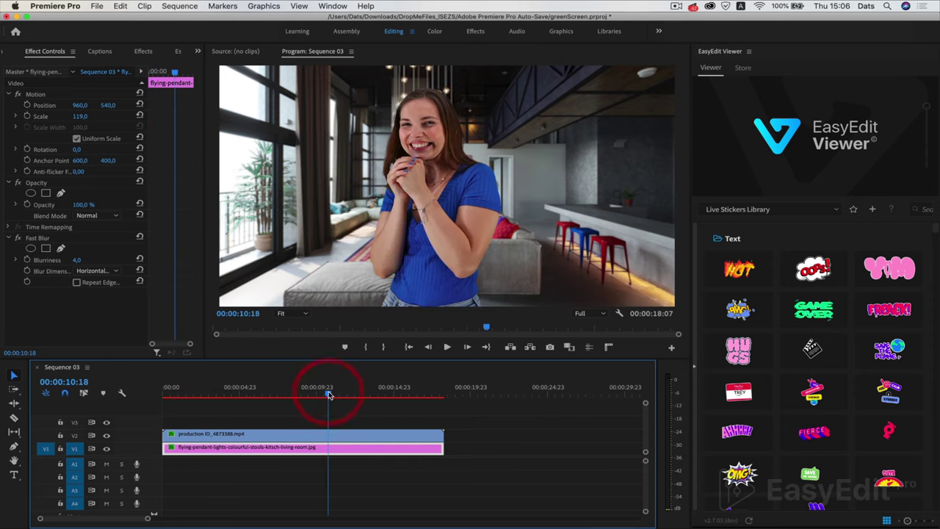
left_click(375, 395)
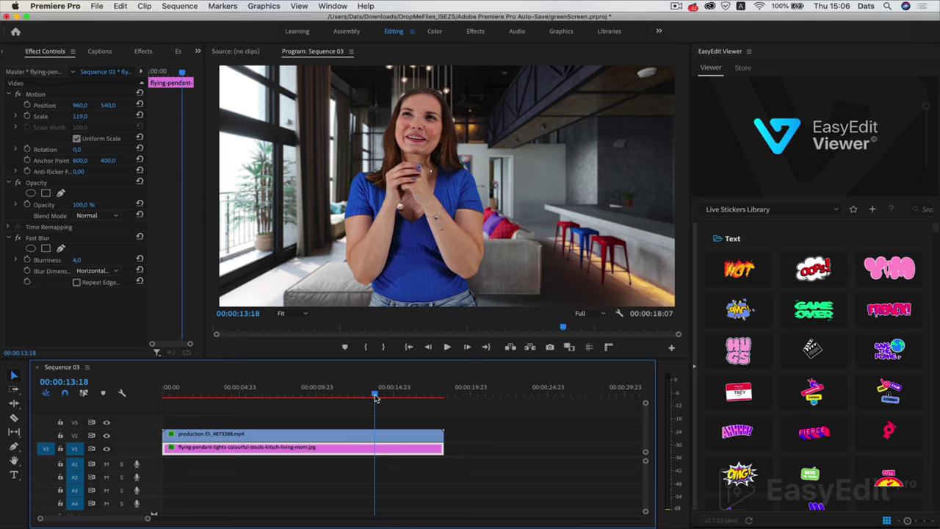
- Set the woman clip's Scale to 86 and Position X to 1007
left_click(317, 436)
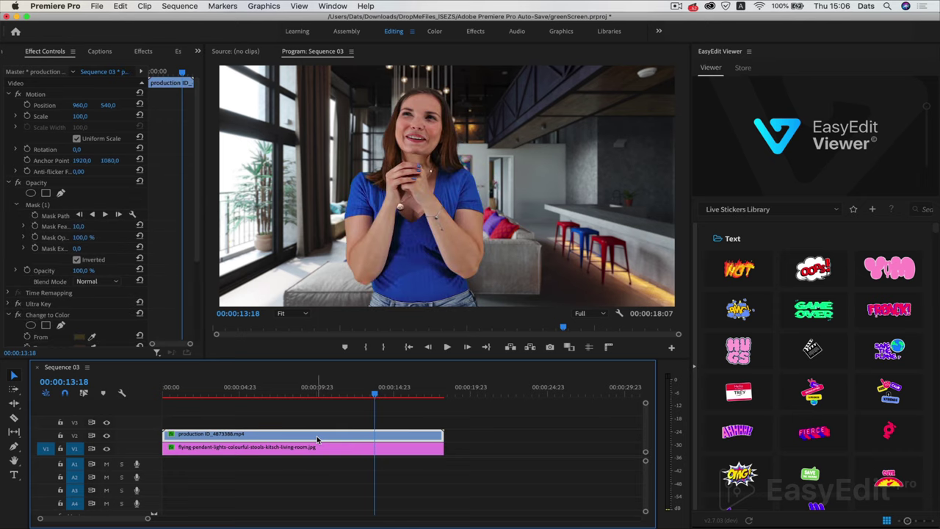
left_click_drag(80, 116, 114, 105)
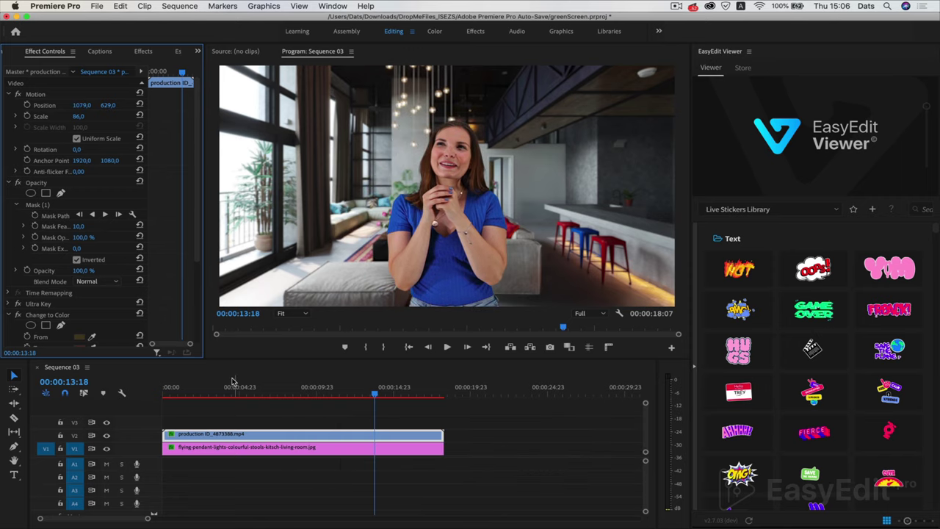
left_click(234, 394)
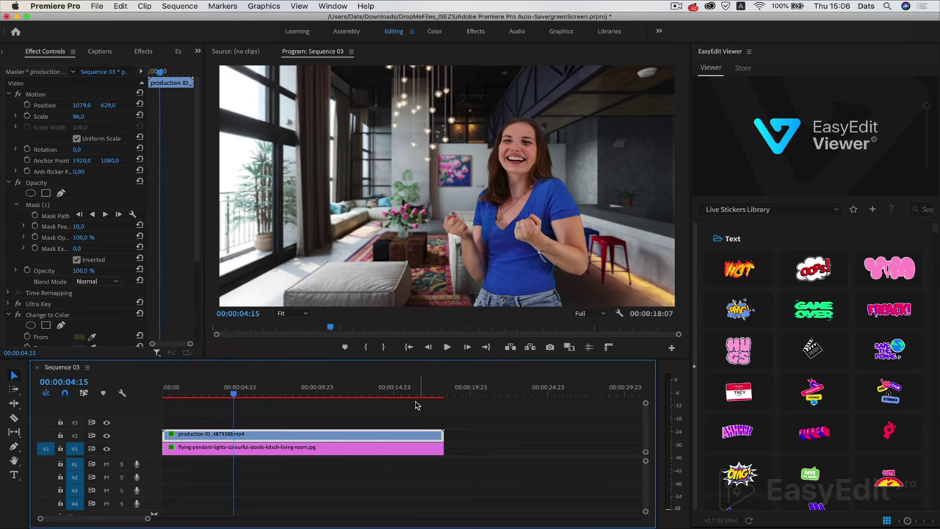
left_click(412, 395)
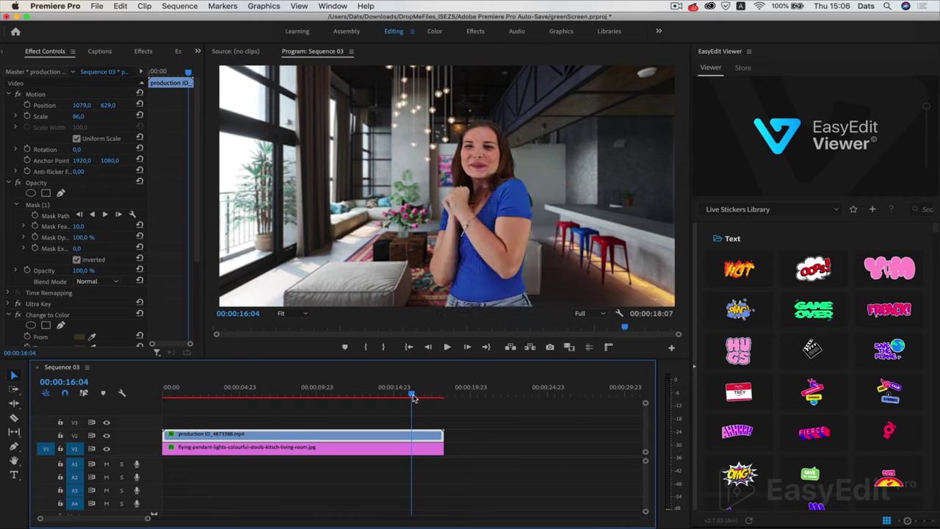
left_click_drag(85, 106, 63, 107)
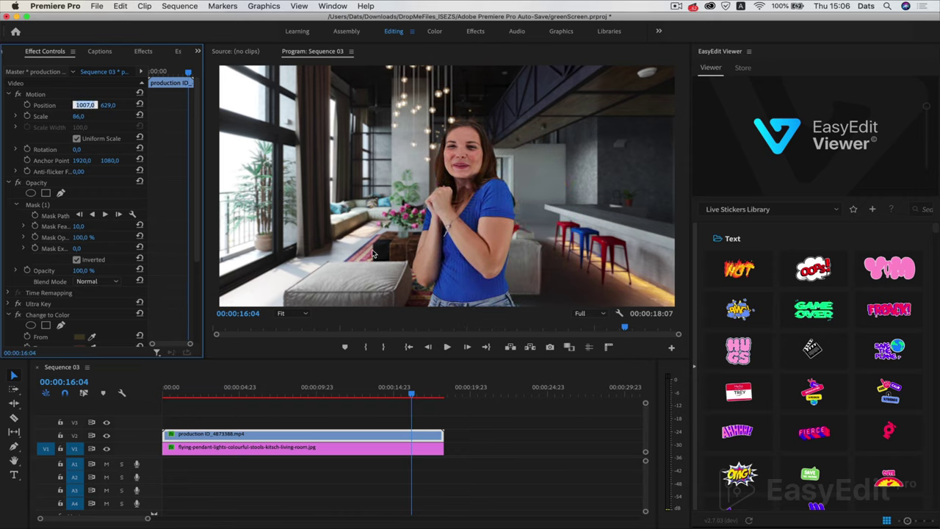
left_click(340, 436)
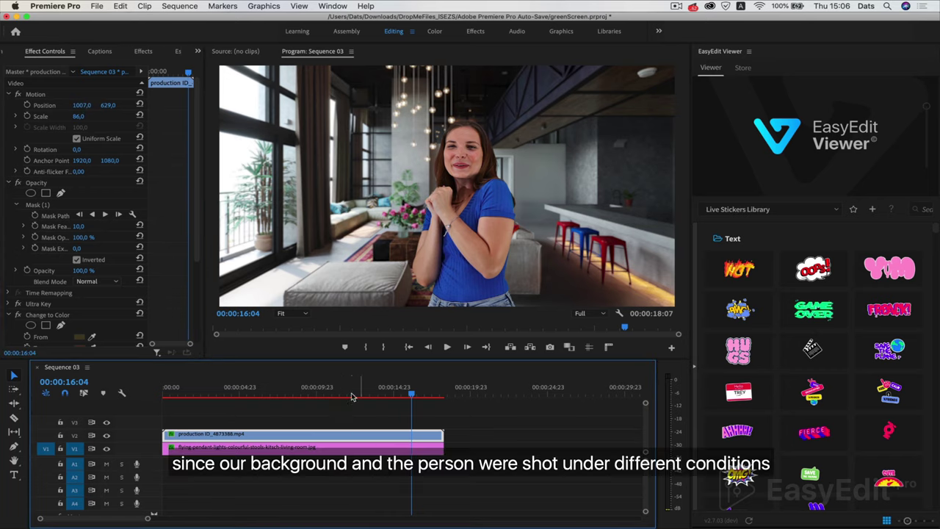
left_click(435, 31)
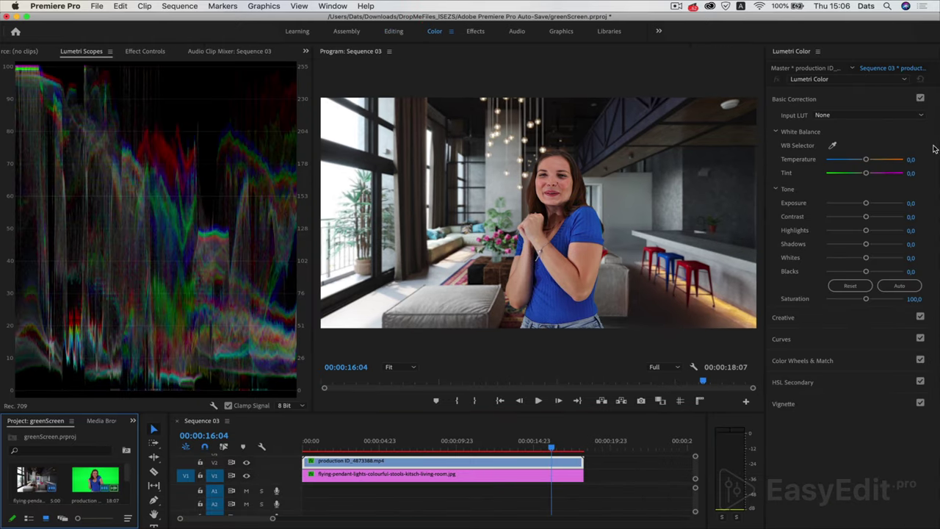
- Set Lumetri Temperature -3.6, Exposure -0.2, Contrast -6.5, Highlights -0.7 and Whites -3.6 on the woman
mouse_move(866, 160)
left_mouse_down()
mouse_move(838, 168)
mouse_move(864, 168)
left_mouse_up()
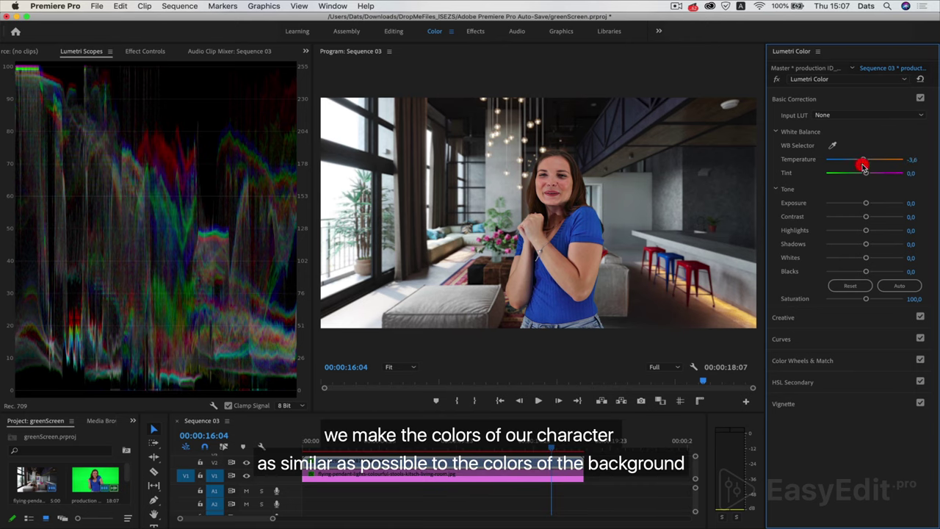
mouse_move(866, 204)
left_mouse_down()
mouse_move(881, 203)
mouse_move(861, 210)
left_mouse_up()
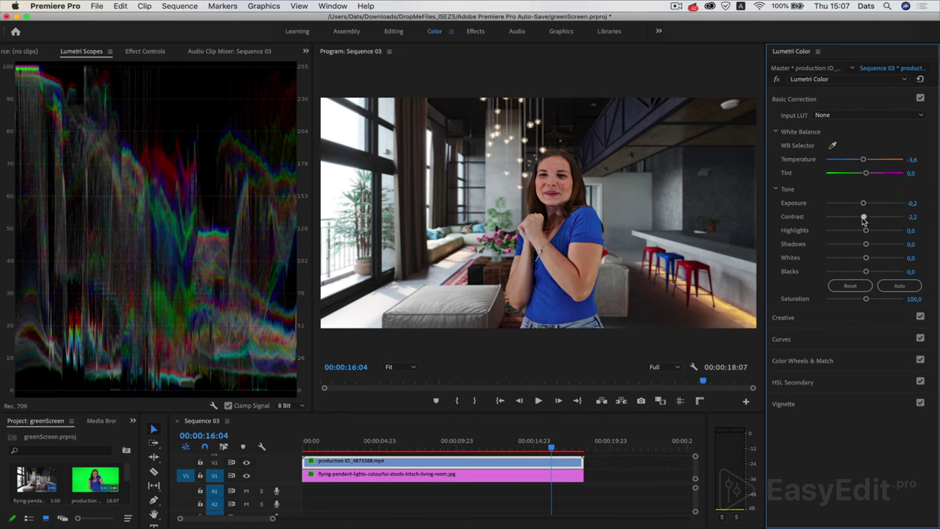
left_click(862, 219)
left_click_drag(867, 236, 866, 236)
left_click(865, 237)
left_click_drag(868, 260, 861, 263)
left_click(863, 259)
- Lift Blacks to 3.6, lower Saturation to 96.4, preview the grade, and return to Editing
left_click_drag(866, 273, 867, 274)
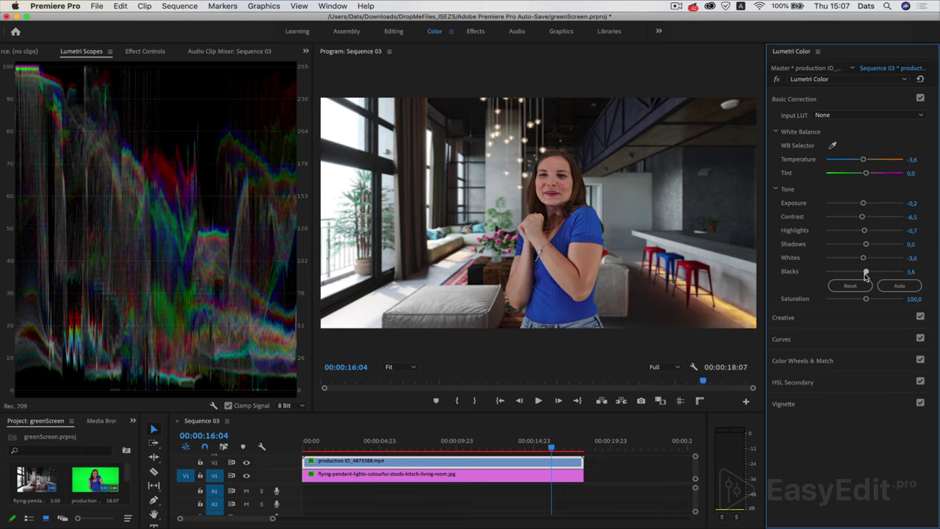
left_click(866, 274)
mouse_move(866, 302)
left_mouse_down()
mouse_move(896, 300)
mouse_move(845, 301)
mouse_move(865, 305)
left_mouse_up()
left_click(864, 303)
left_click(463, 448)
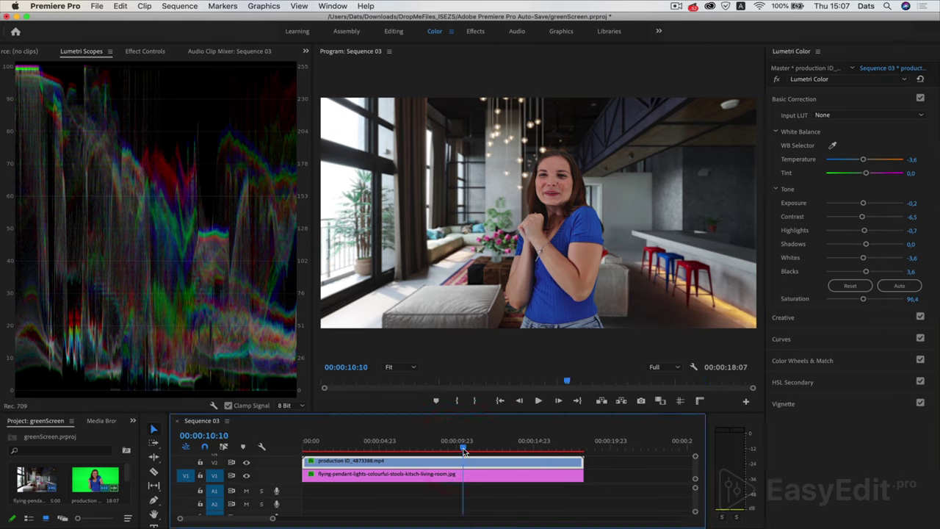
left_click(434, 448)
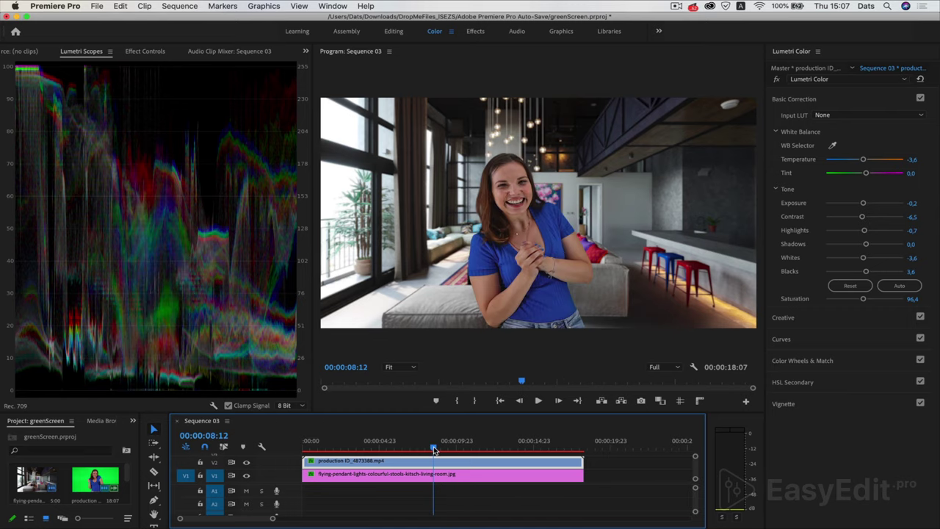
left_click(392, 33)
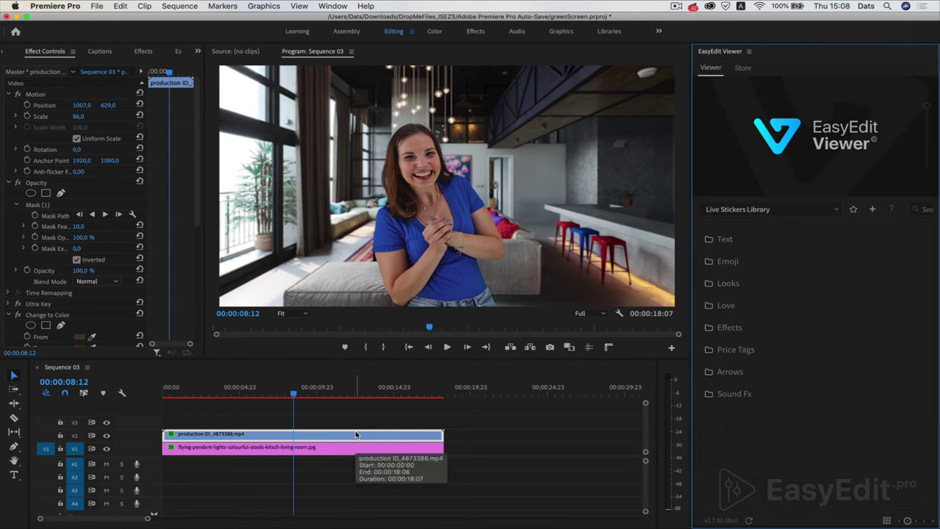
- Drag the production ID woman clip from V2 up to V3
left_click_drag(349, 433, 349, 427)
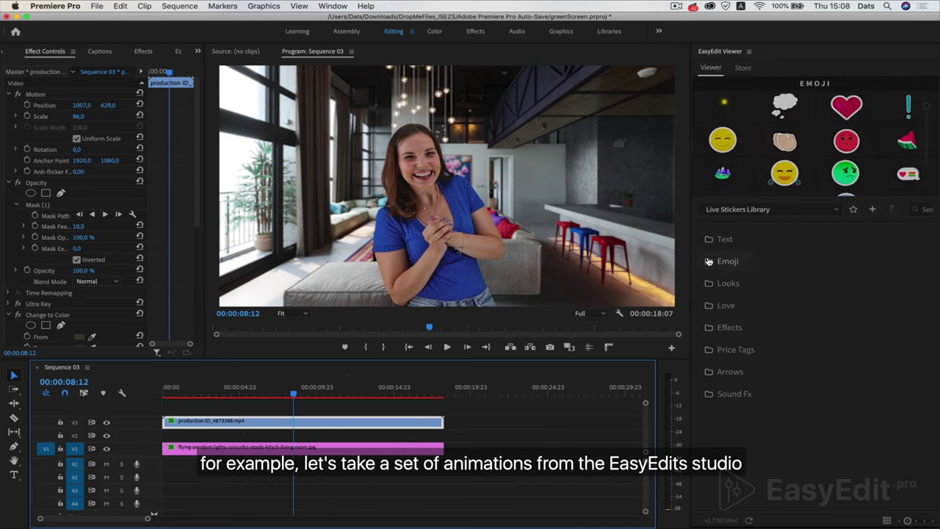
- Maximize the EasyEdit Viewer and expand the Text, Emoji and Looks sticker folders
double_click(812, 56)
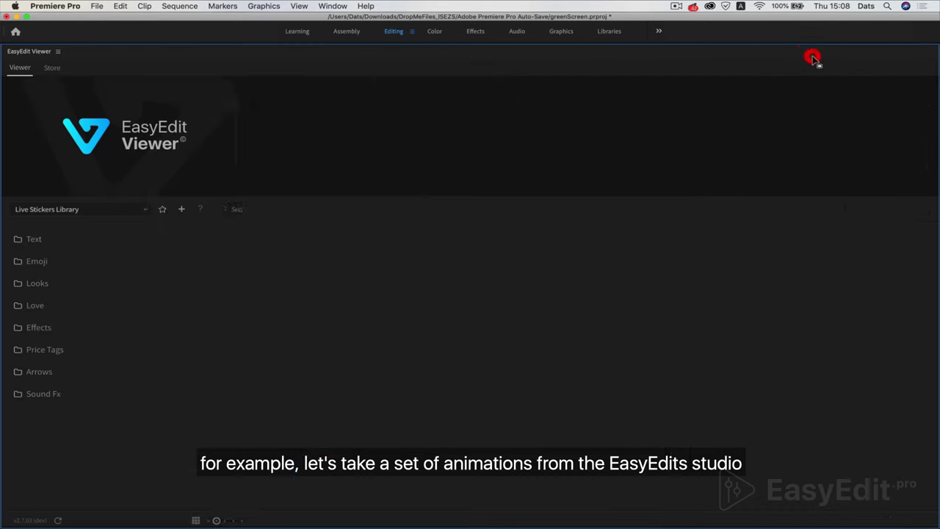
left_click(42, 243)
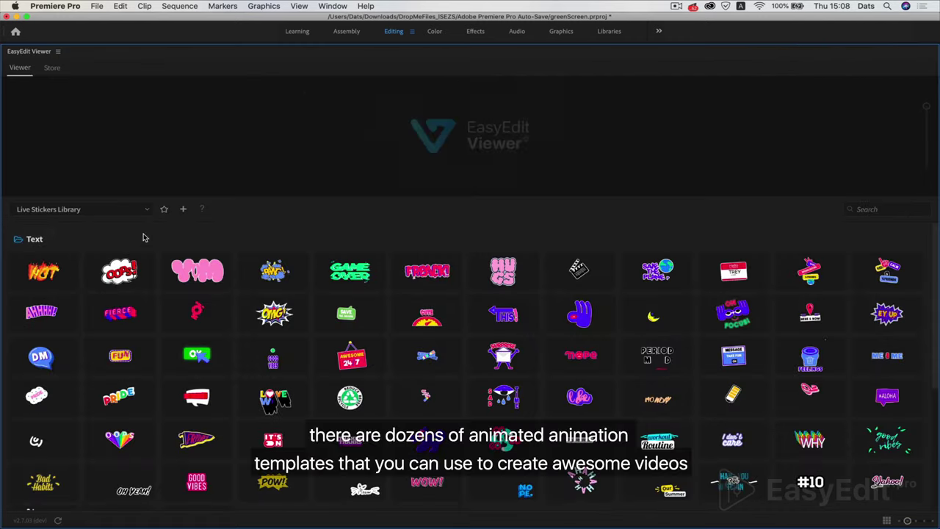
scroll(157, 236, "down", 3)
scroll(157, 235, "down", 3)
left_click(43, 395)
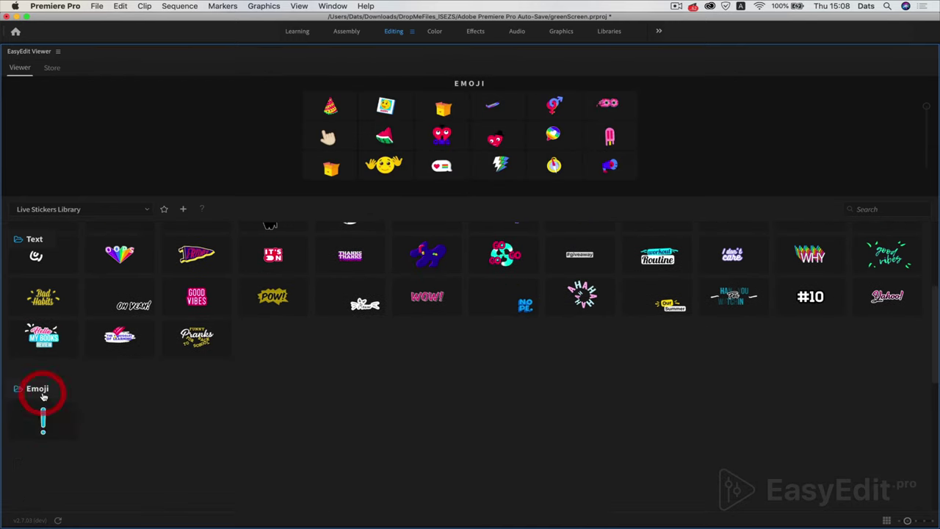
scroll(259, 398, "down", 3)
scroll(259, 398, "down", 5)
scroll(260, 399, "down", 5)
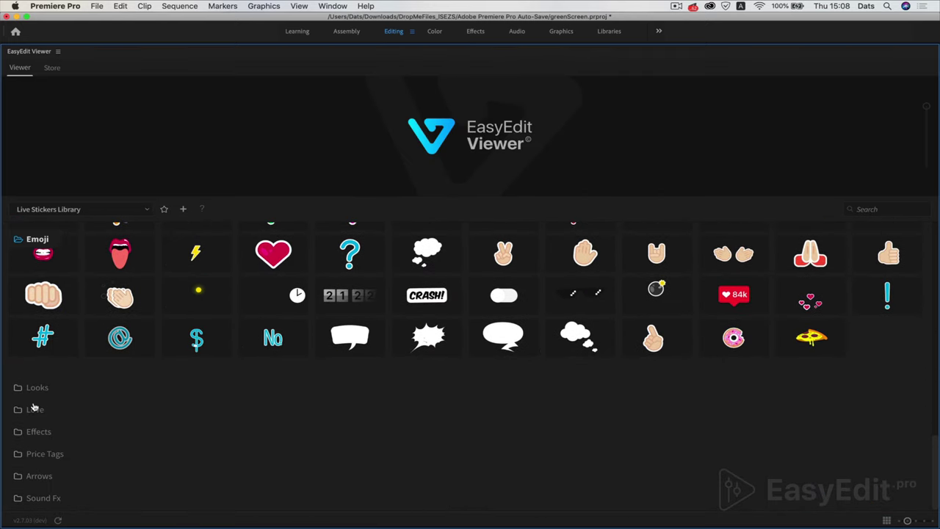
left_click(38, 388)
scroll(44, 395, "down", 1)
scroll(44, 395, "down", 6)
- Expand the Love, Effects, Price Tags, Arrows and Sound Fx sticker folders
left_click(36, 410)
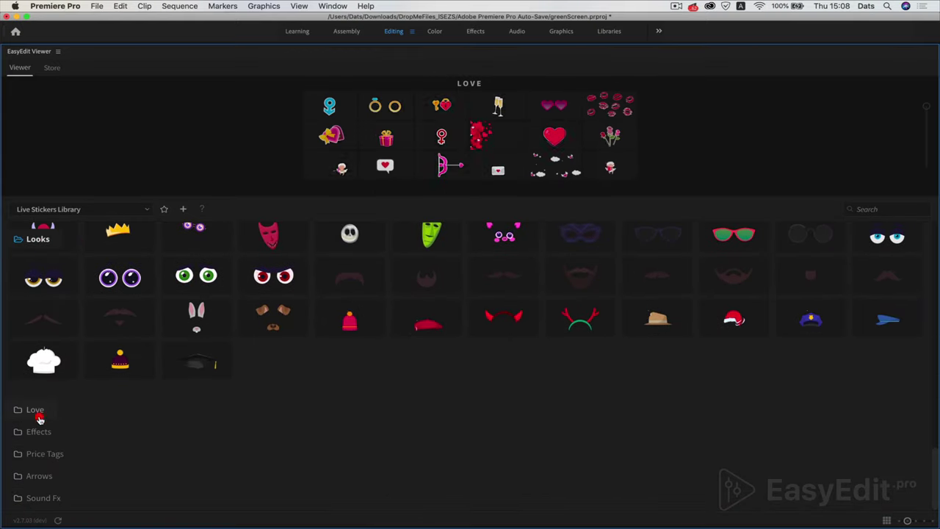
scroll(40, 420, "down", 3)
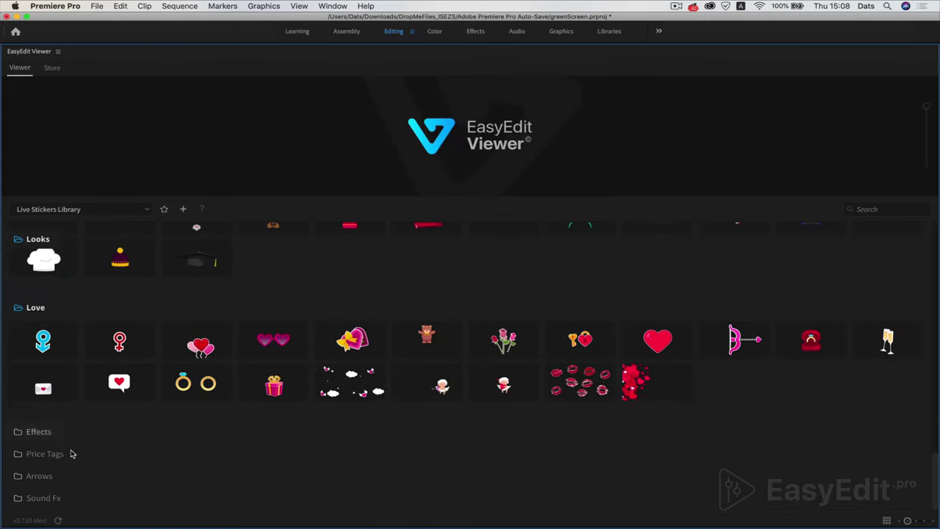
left_click(51, 439)
scroll(51, 443, "down", 7)
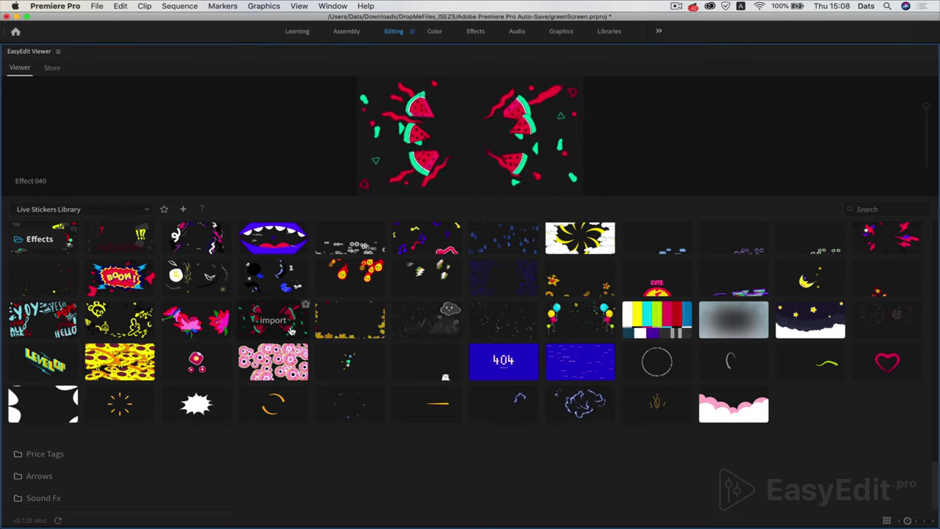
left_click(55, 459)
left_click(49, 484)
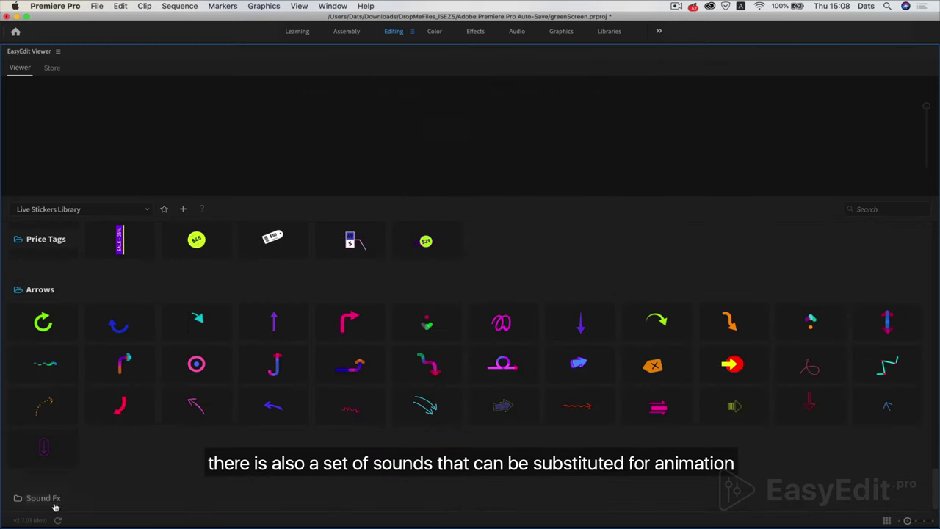
left_click(50, 500)
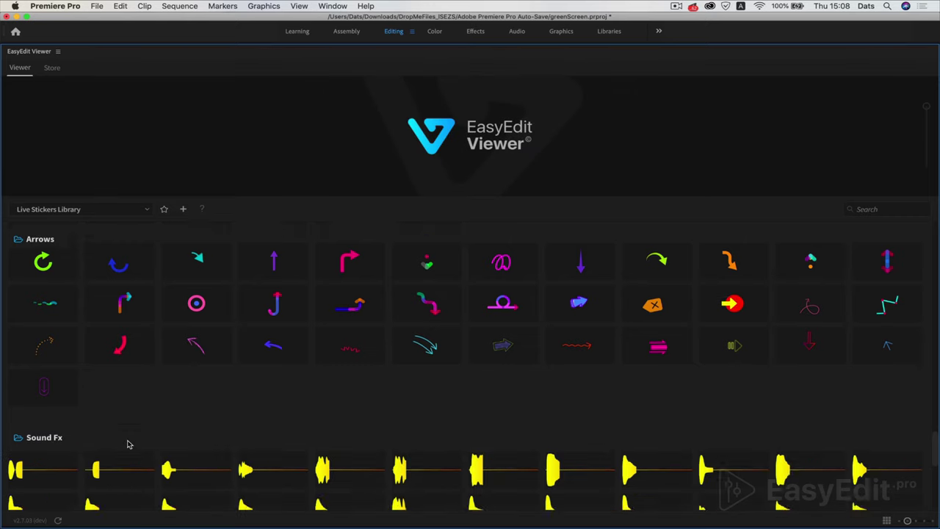
mouse_move(126, 441)
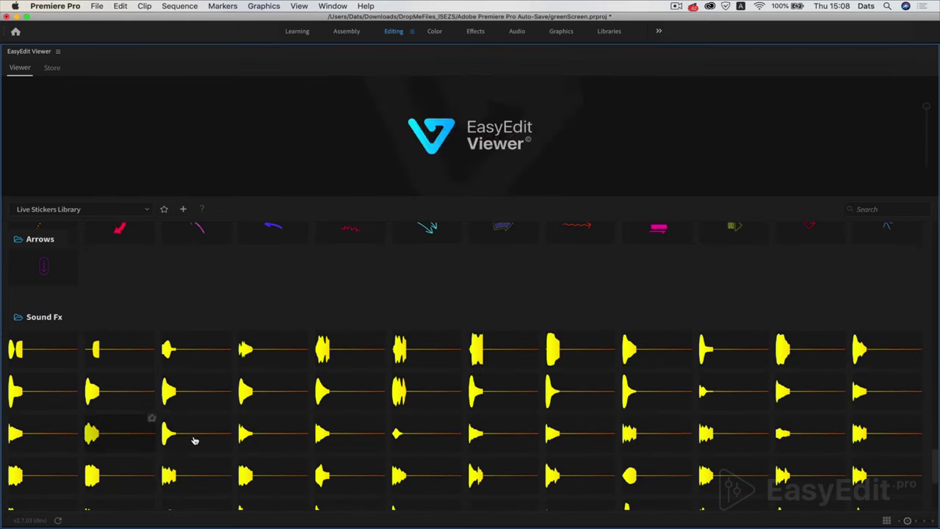
mouse_move(417, 396)
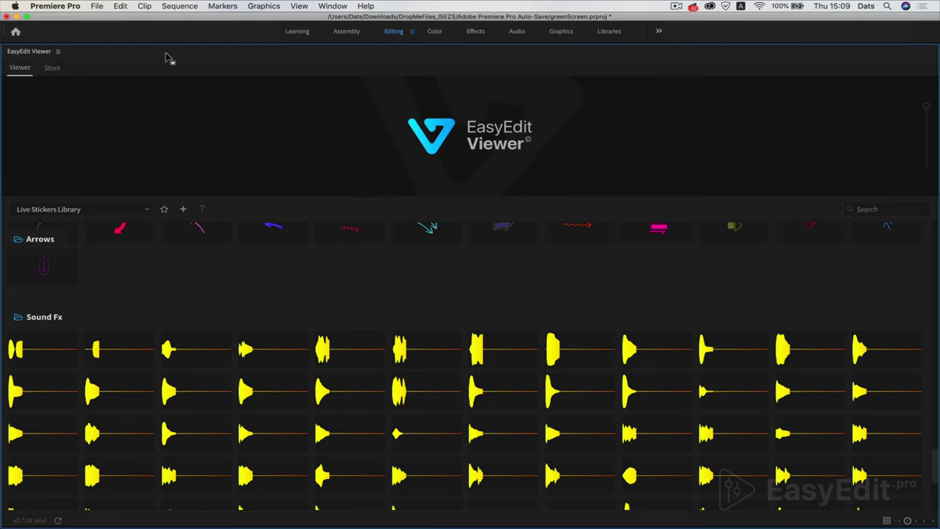
- Restore the normal layout with ` and scroll the sticker panel back to the Effects stickers
key("grave")
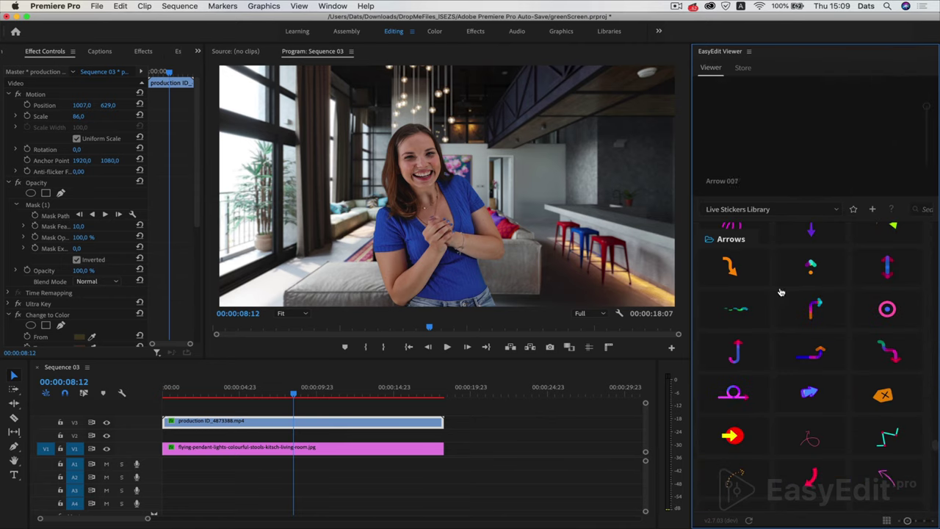
scroll(761, 302, "up", 10)
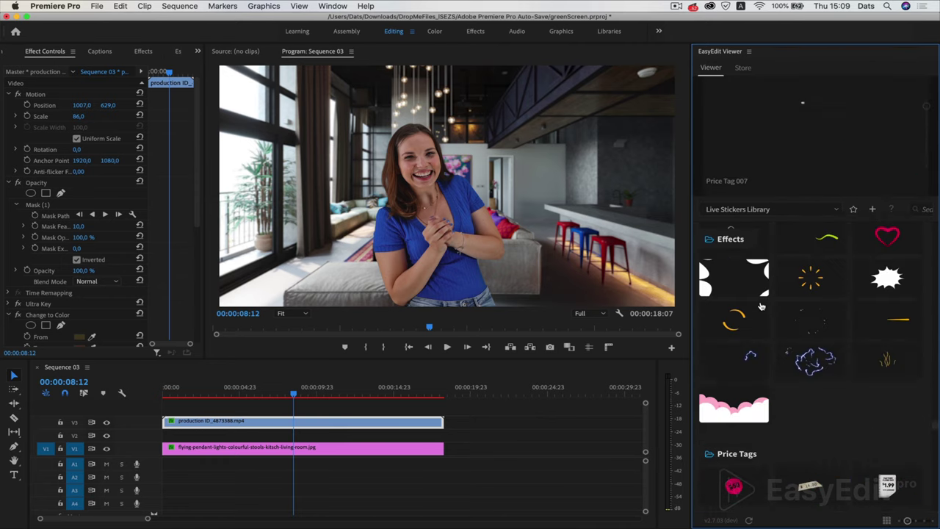
scroll(761, 306, "up", 5)
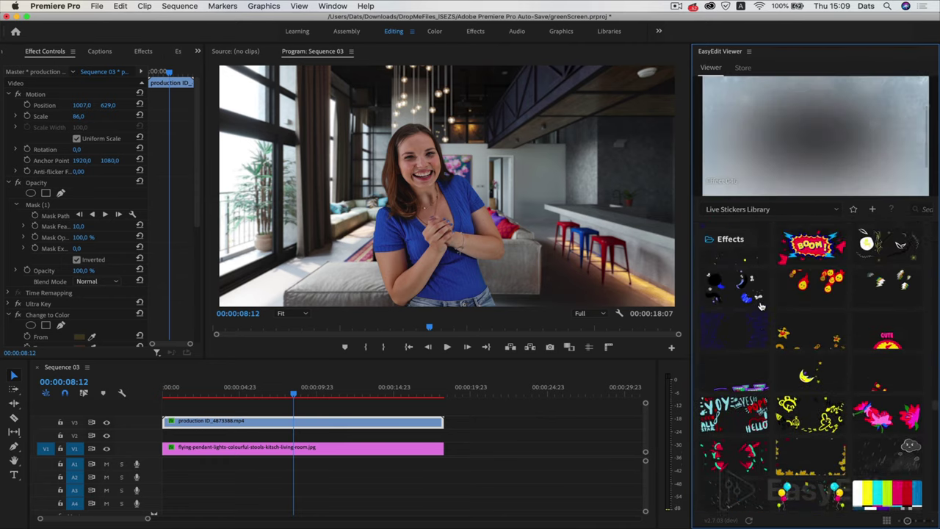
scroll(761, 306, "up", 2)
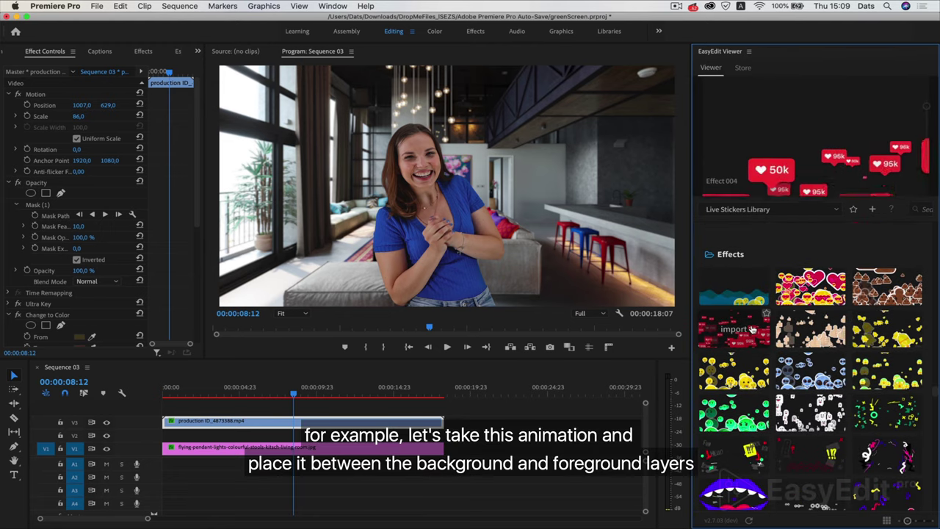
- Import the Effect_004 hearts sticker and slide it on V2 to start at 00:00:07:02
left_click(752, 330)
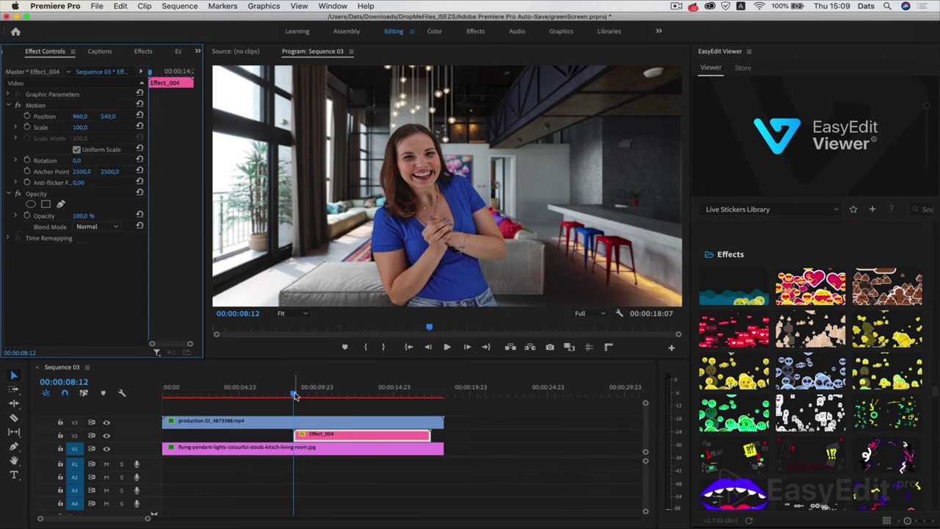
left_click_drag(295, 395, 276, 397)
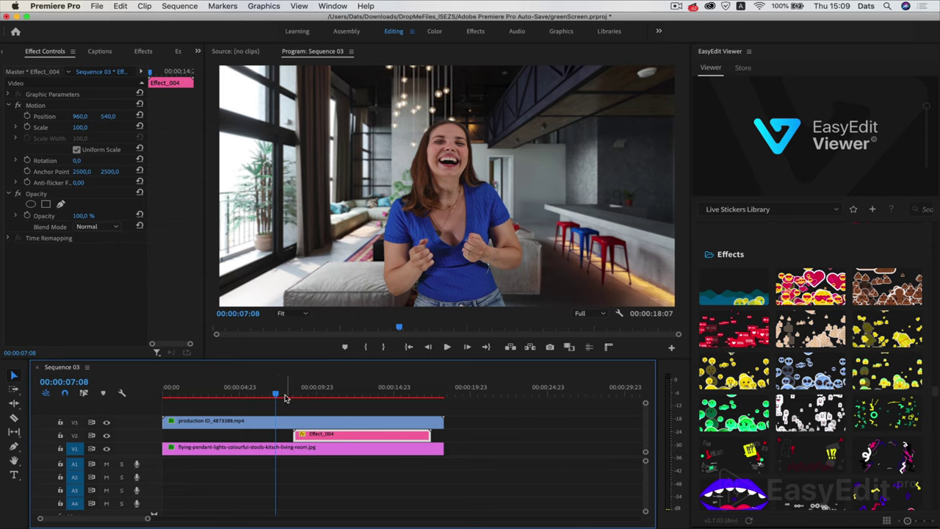
left_click_drag(277, 397, 273, 395)
left_click_drag(336, 438, 315, 440)
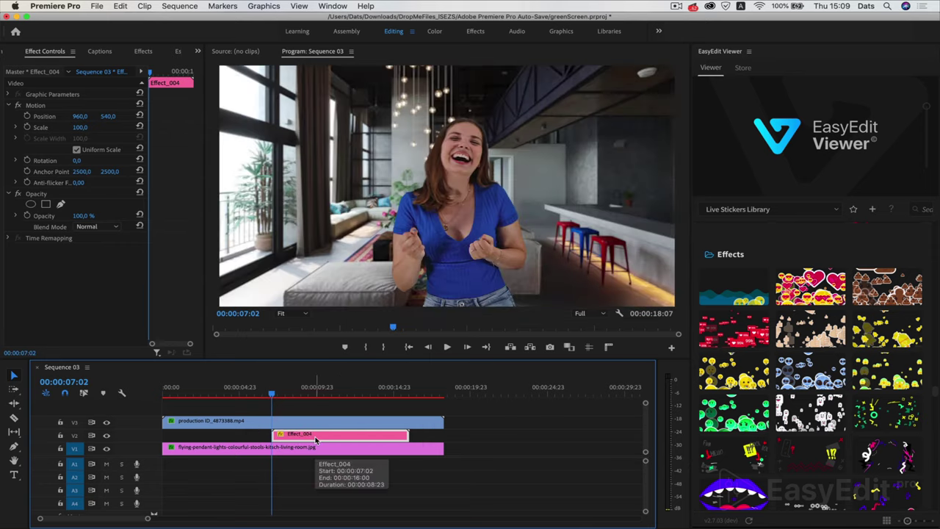
left_click(295, 394)
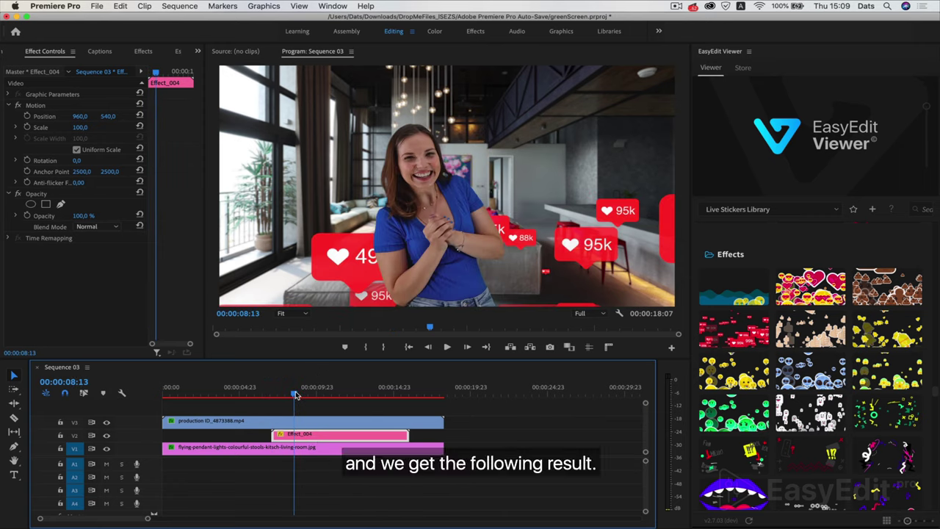
left_click(337, 393)
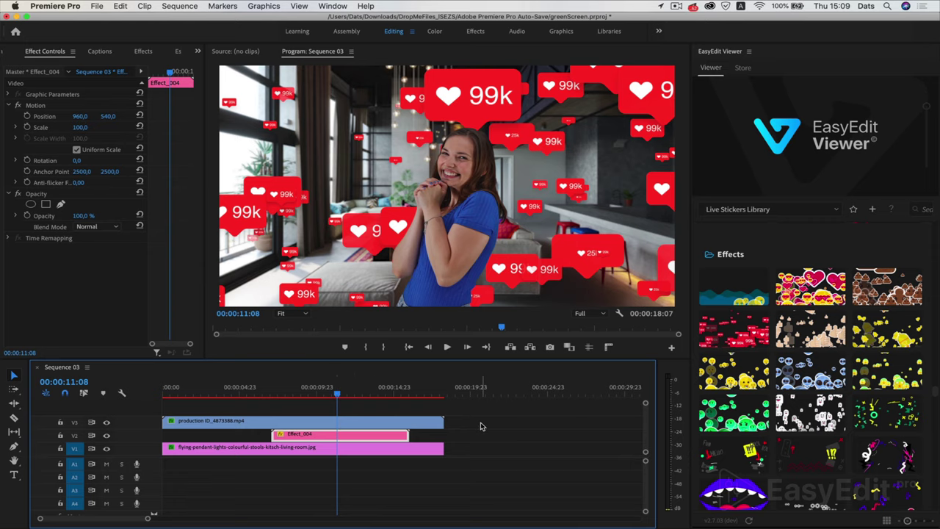
- Render the Sequence 03 previews In to Out with Enter
key("Return")
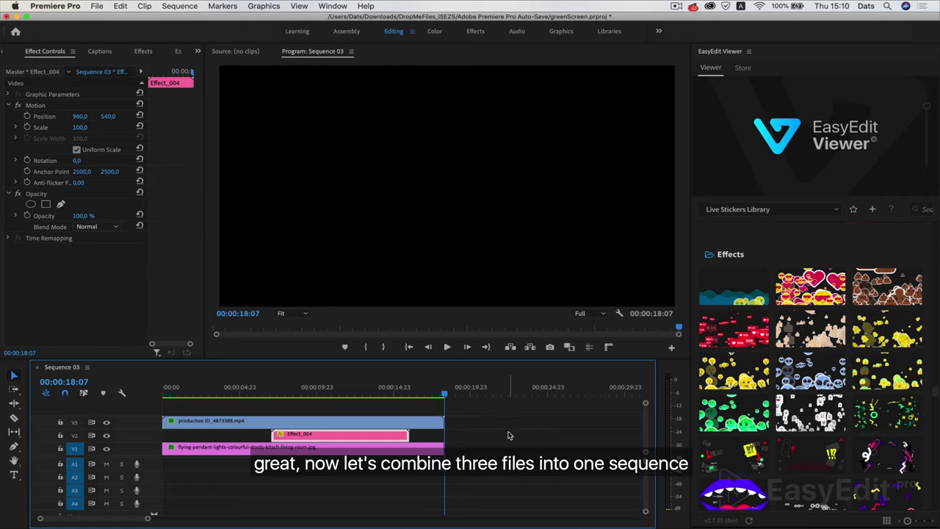
- Select the background, Effect_004 and woman clips and nest them as Nested Sequence 01
left_click_drag(444, 488, 293, 412)
right_click(331, 418)
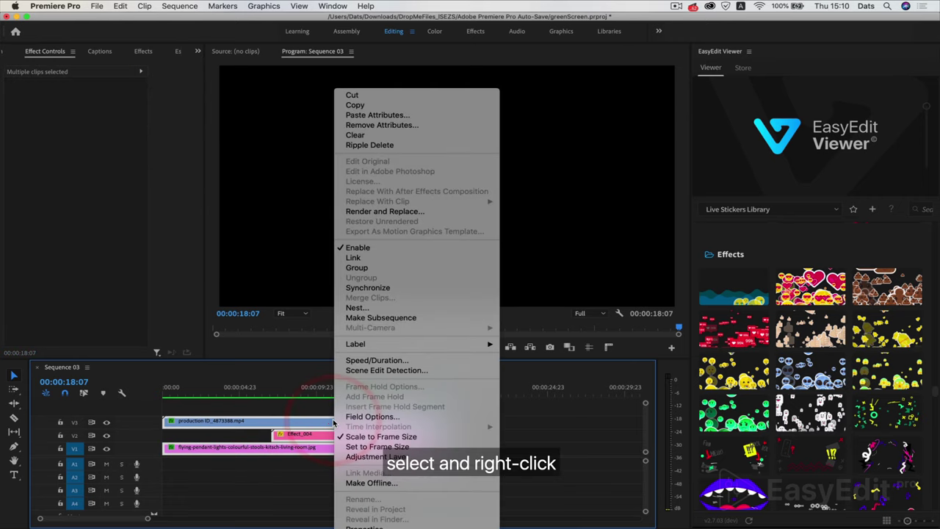
left_click(365, 308)
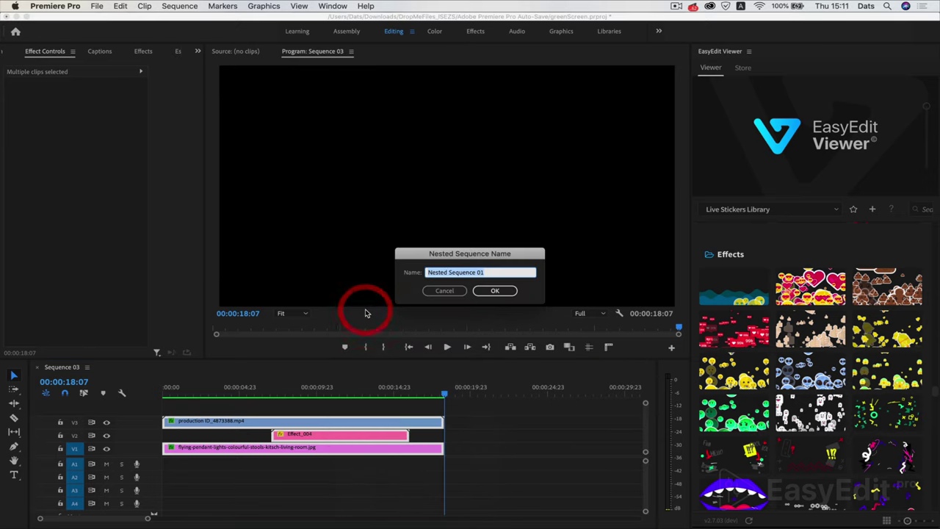
left_click(496, 293)
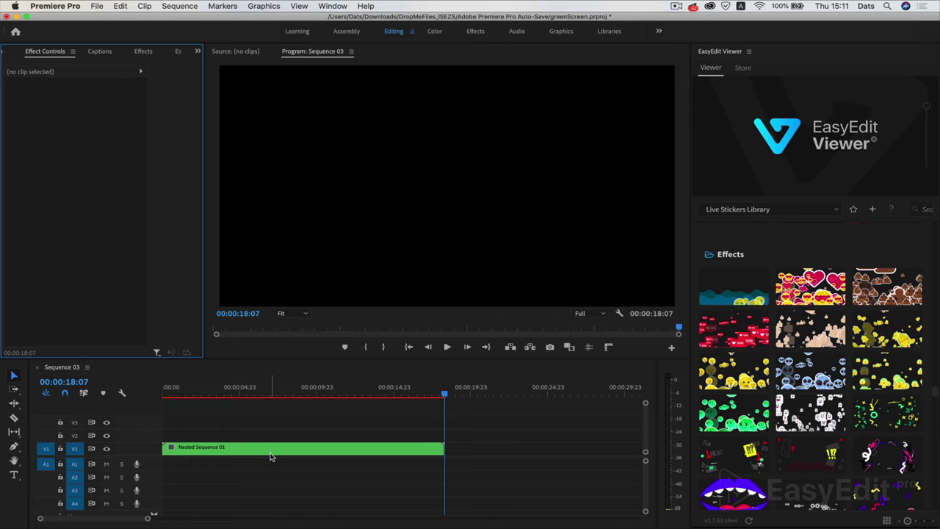
- Create a new 1920×1080 Adjustment Layer in the greenScreen project panel
left_click(198, 50)
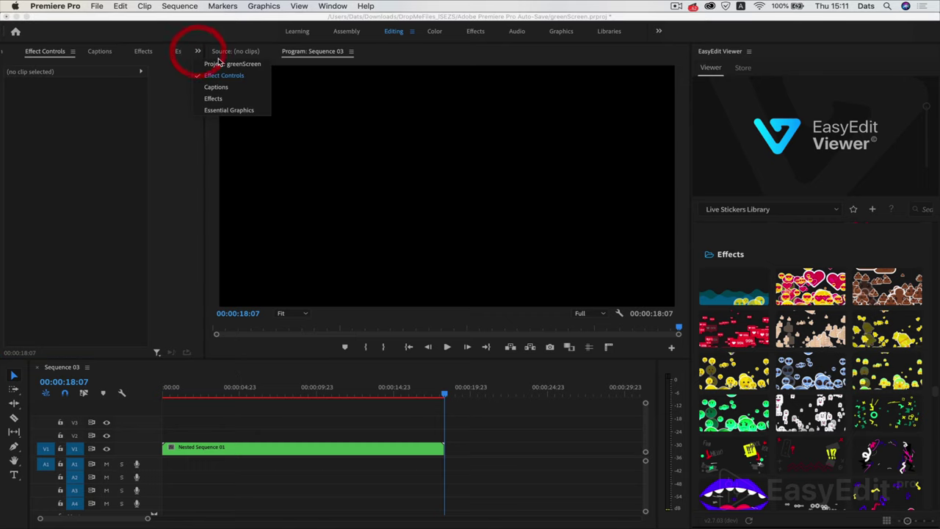
left_click(221, 63)
right_click(152, 259)
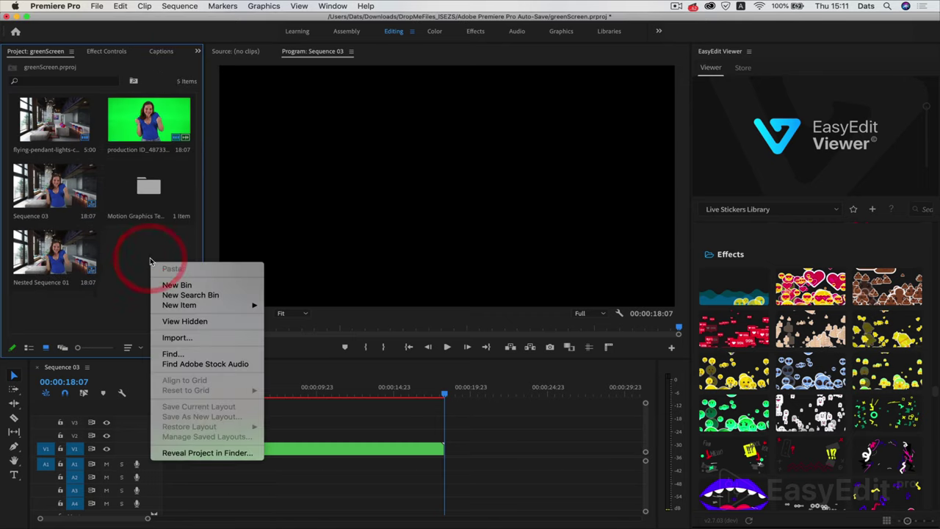
mouse_move(245, 307)
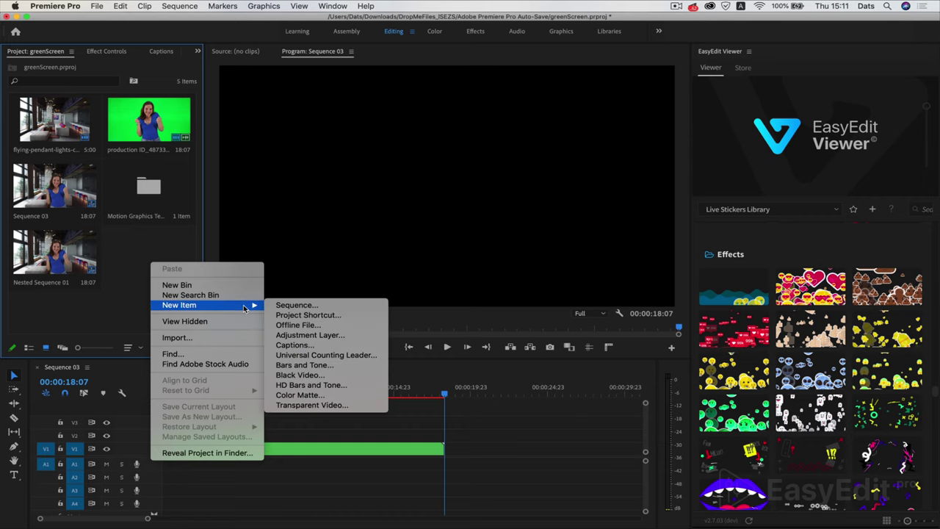
left_click(320, 335)
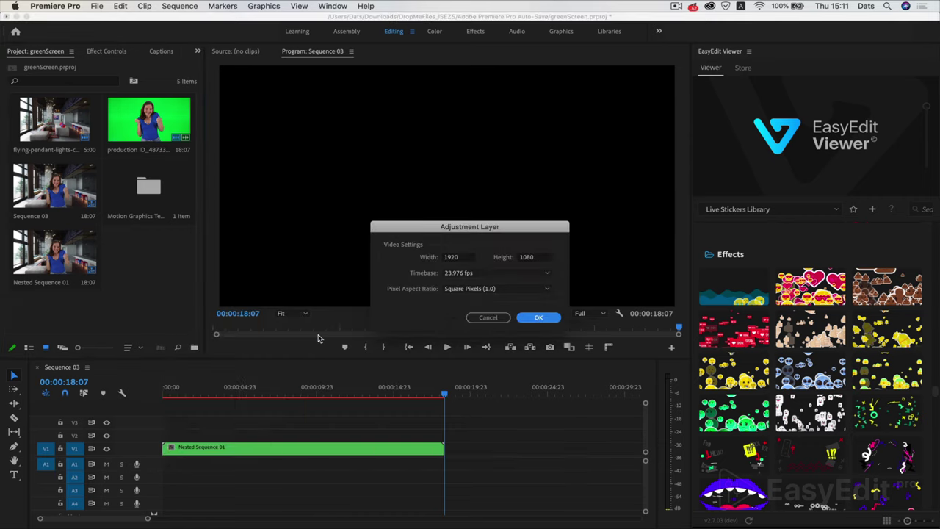
left_click(540, 316)
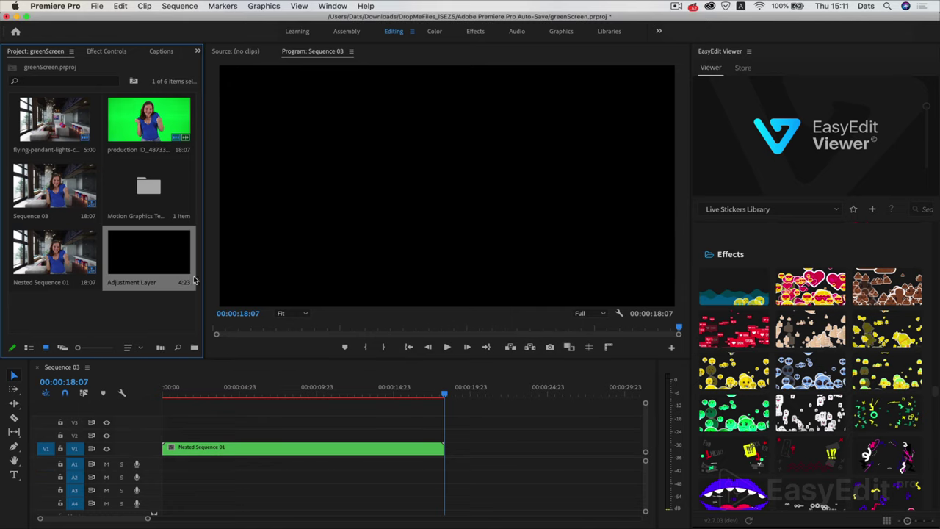
- Place the Adjustment Layer on V2 at the start and trim it to Nested Sequence 01's end
left_click_drag(198, 327, 168, 435)
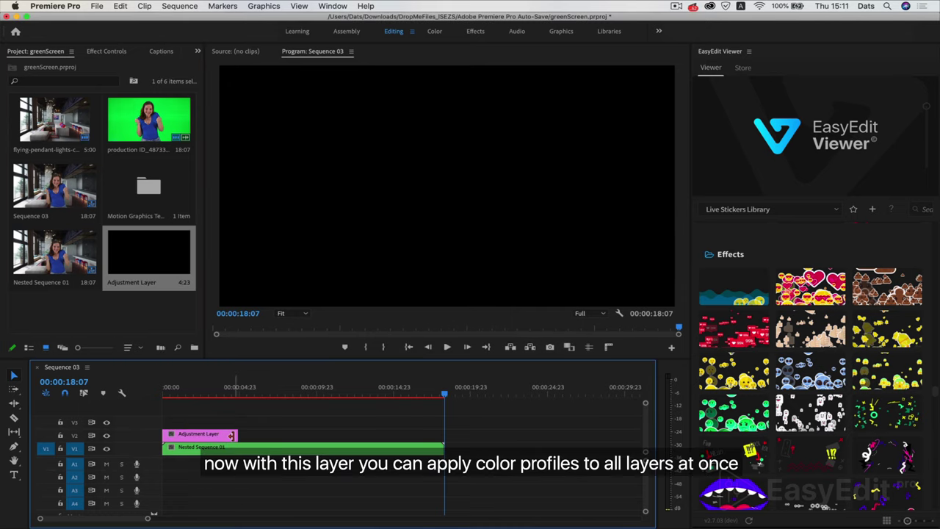
left_click(227, 437)
left_click_drag(227, 437, 443, 447)
- In the Color workspace, expand Lumetri's Creative section and apply the CineSpace2383sRGB6bit look
left_click(435, 31)
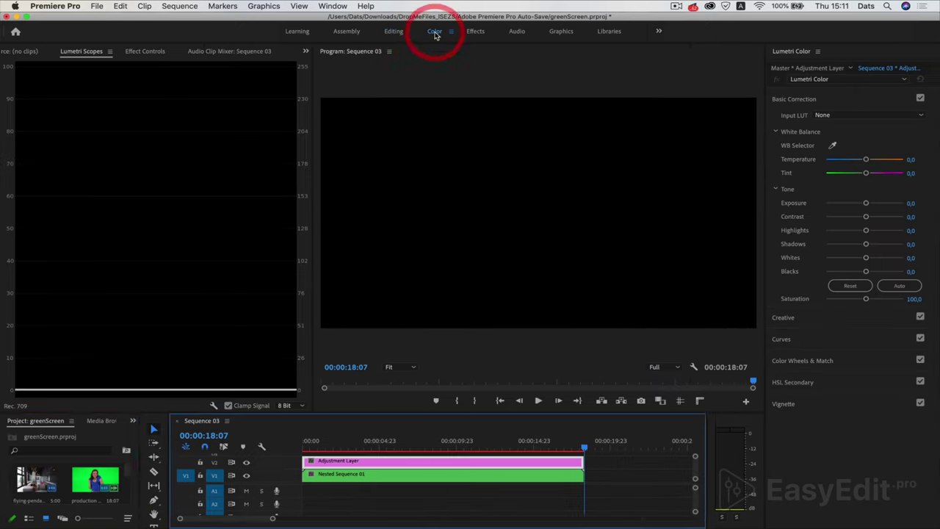
left_click(485, 449)
left_click(821, 98)
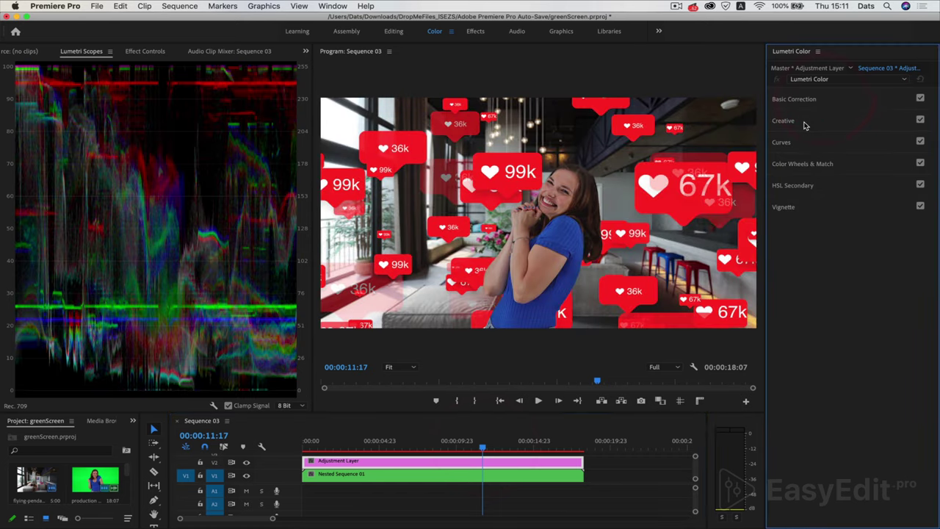
left_click(804, 122)
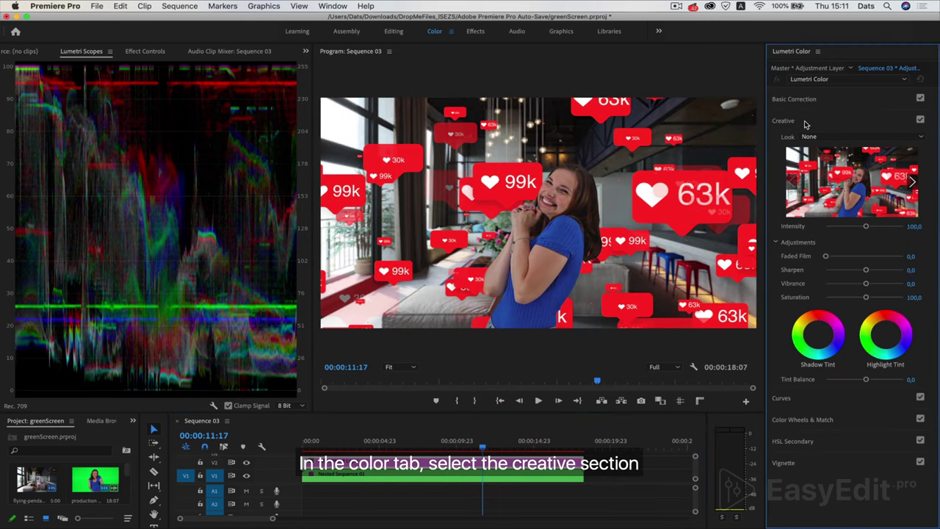
left_click(877, 137)
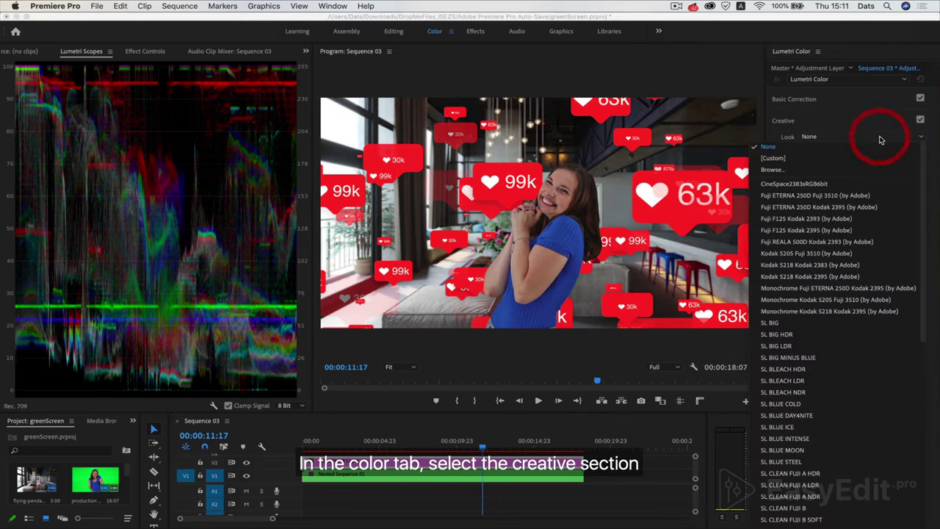
left_click(860, 185)
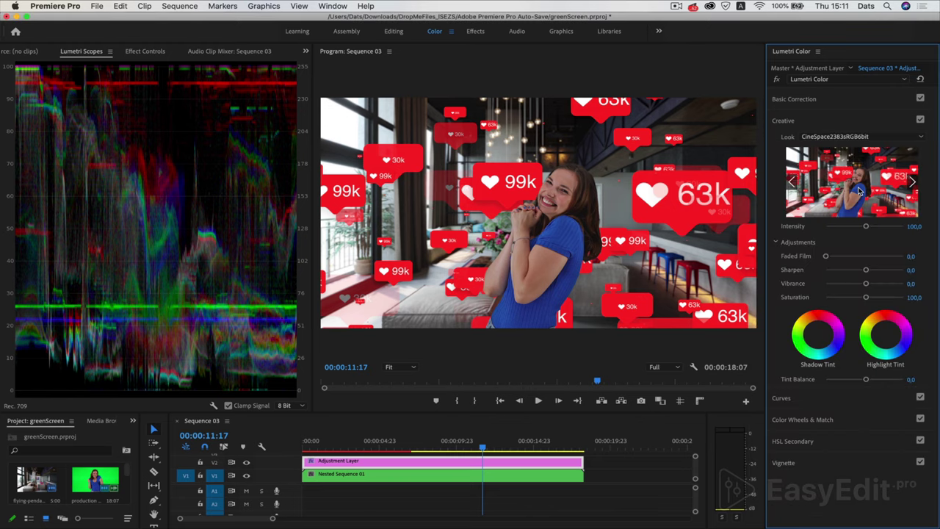
- Lower the look intensity to 28.8 and step through the looks to Fuji F125 Kodak 2395
left_click_drag(866, 226, 835, 227)
left_click(913, 181)
left_click(913, 181)
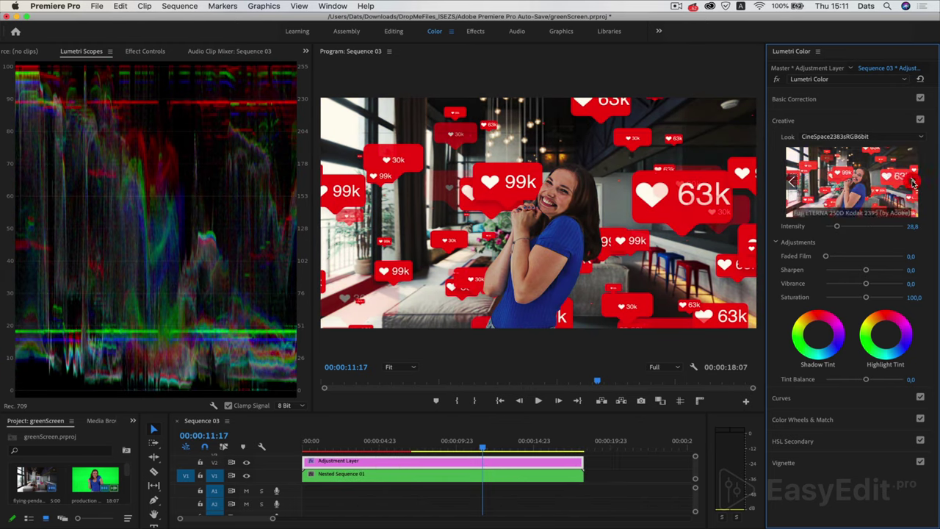
left_click(913, 181)
left_click(913, 181)
left_click(885, 187)
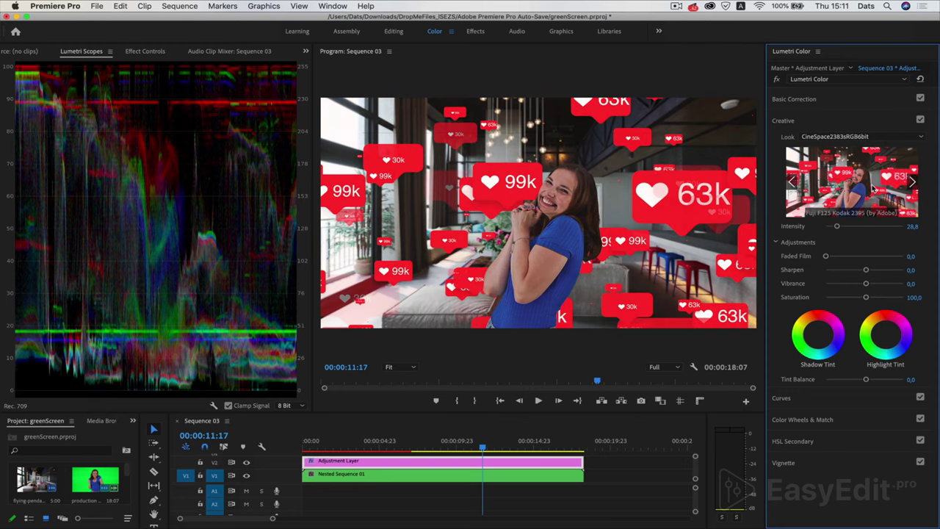
- Check the graded image at 00:00:06:07, 00:00:11:06 and 00:00:13:20, then return to Editing
left_click(399, 442)
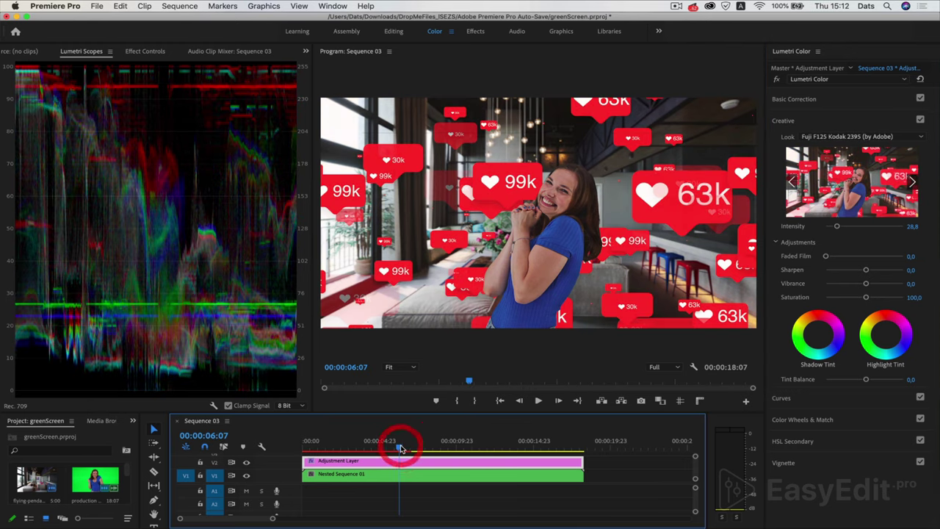
left_click(477, 447)
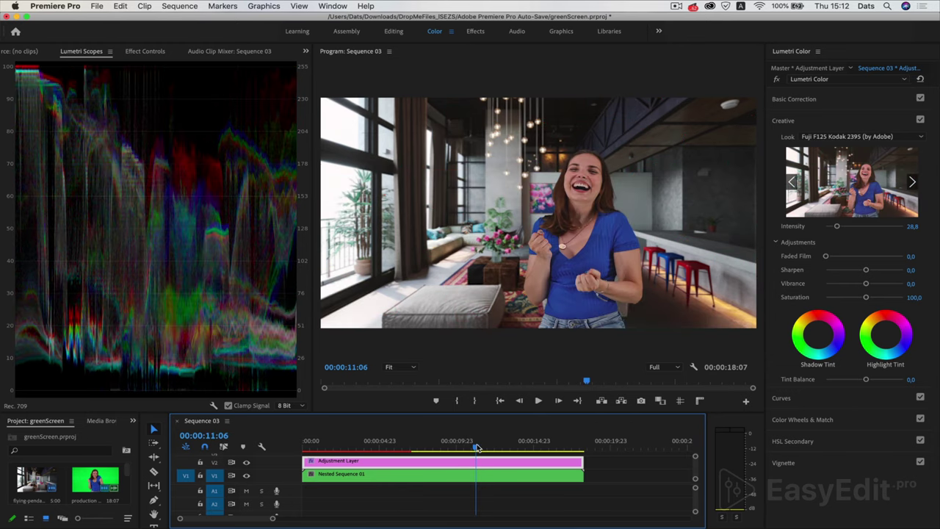
left_click(517, 447)
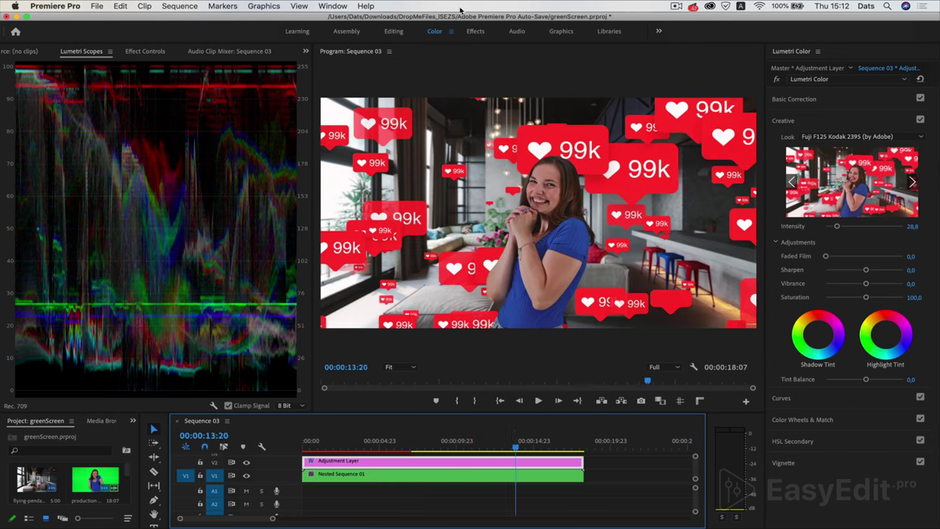
left_click(394, 35)
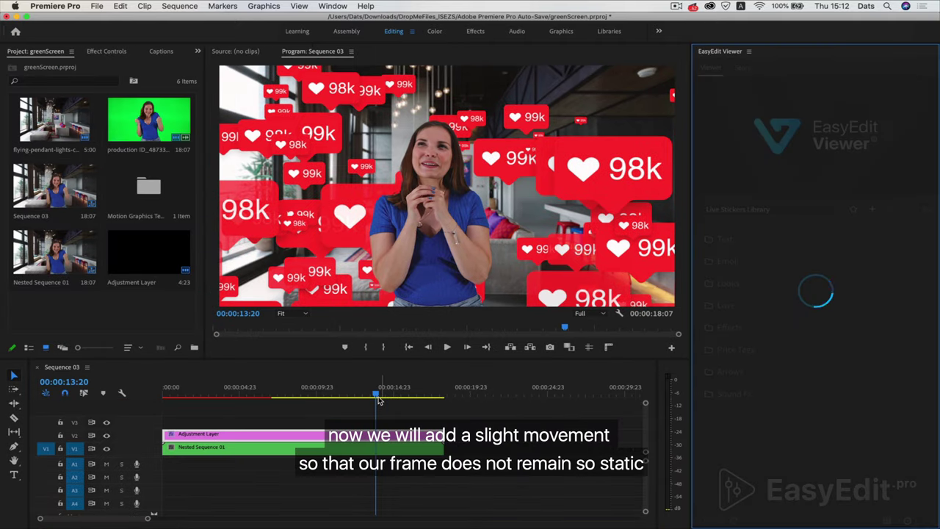
- Set a Scale keyframe of 100 at the start of Nested Sequence 01
left_click(269, 448)
left_click(110, 52)
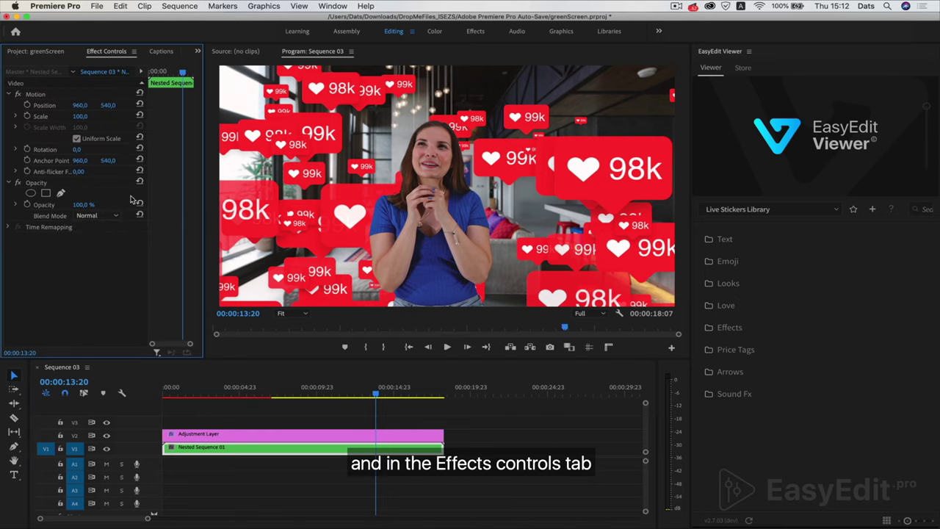
left_click(376, 396)
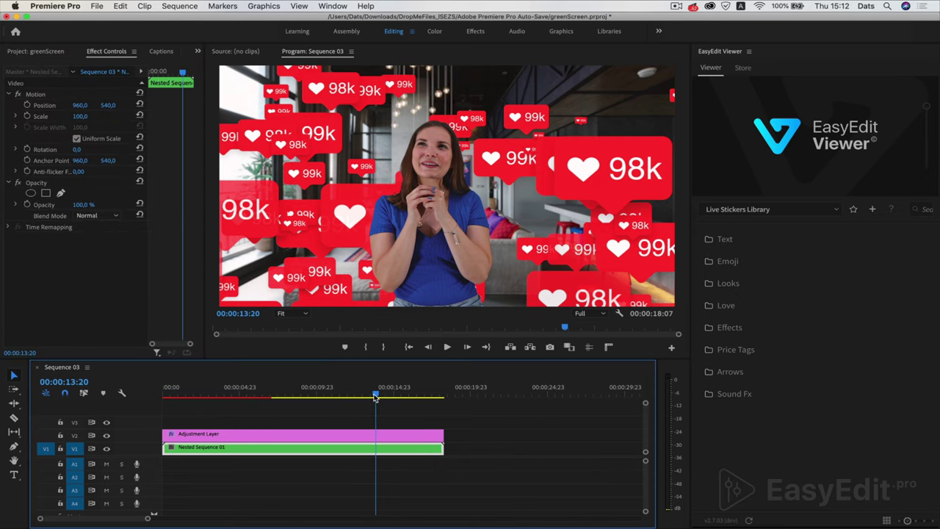
left_click_drag(375, 397, 166, 409)
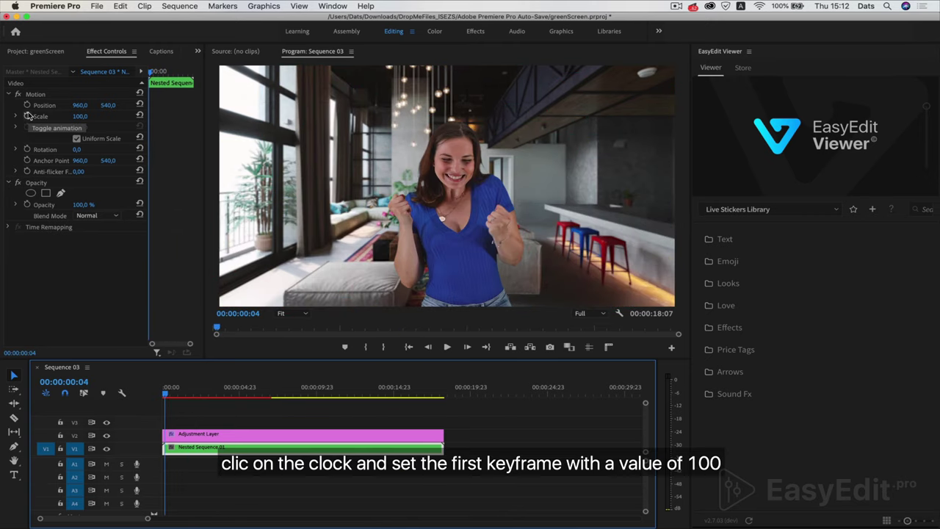
left_click(27, 116)
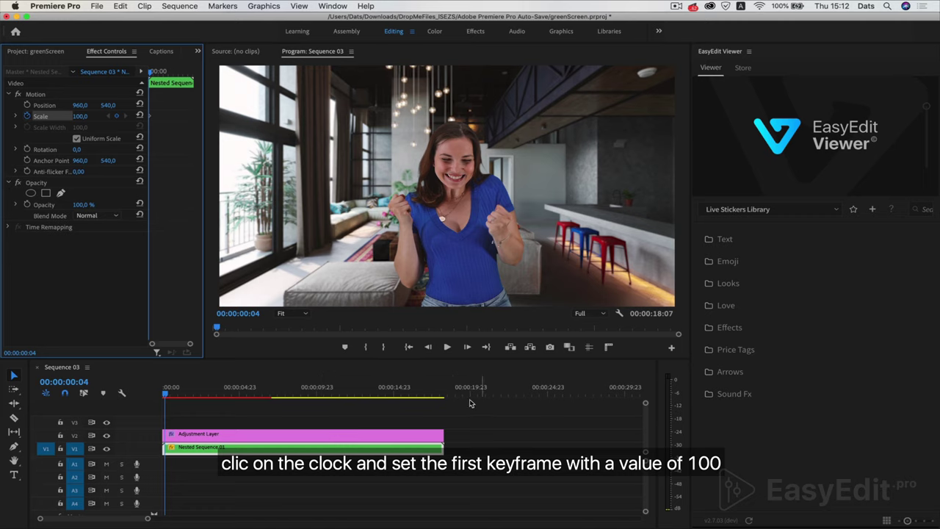
- Set Scale to 110 at 00:00:18:05, then play from the start to preview the zoom
left_click(443, 397)
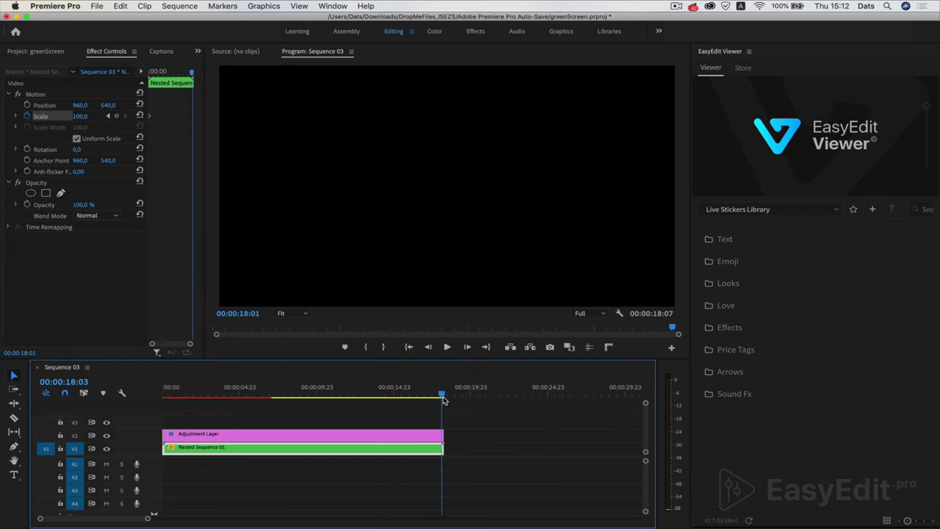
left_click(443, 397)
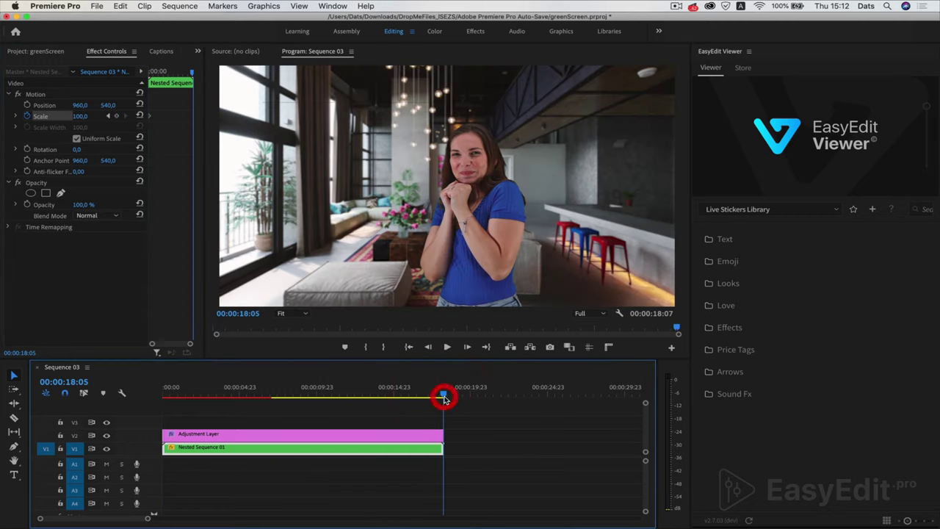
left_click(80, 116)
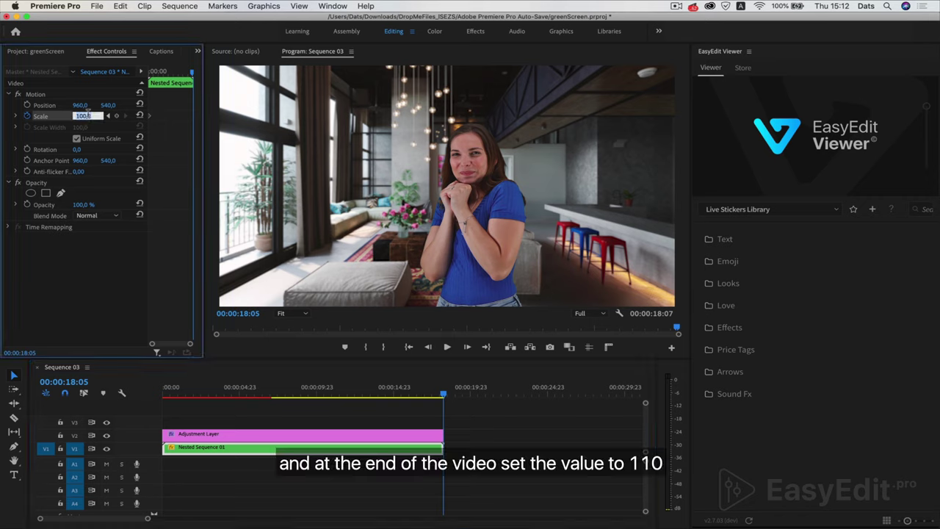
key("Return")
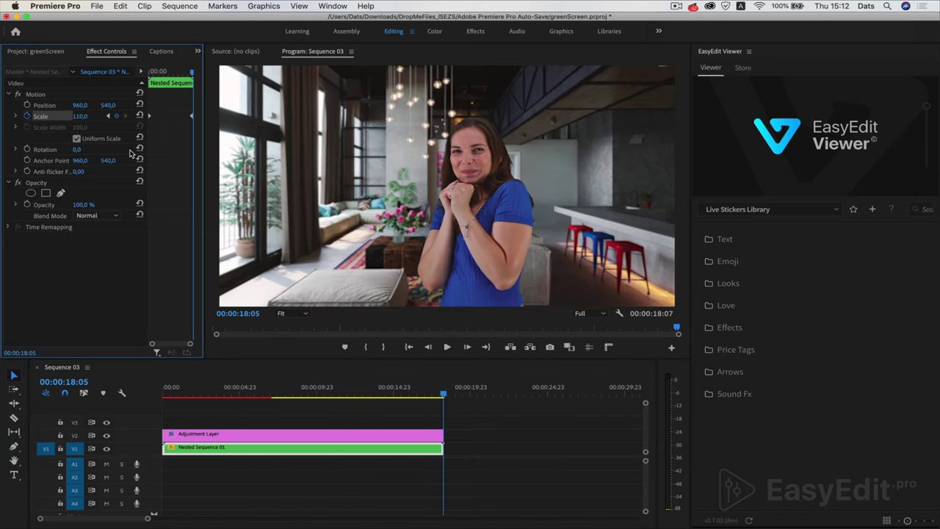
left_click(168, 394)
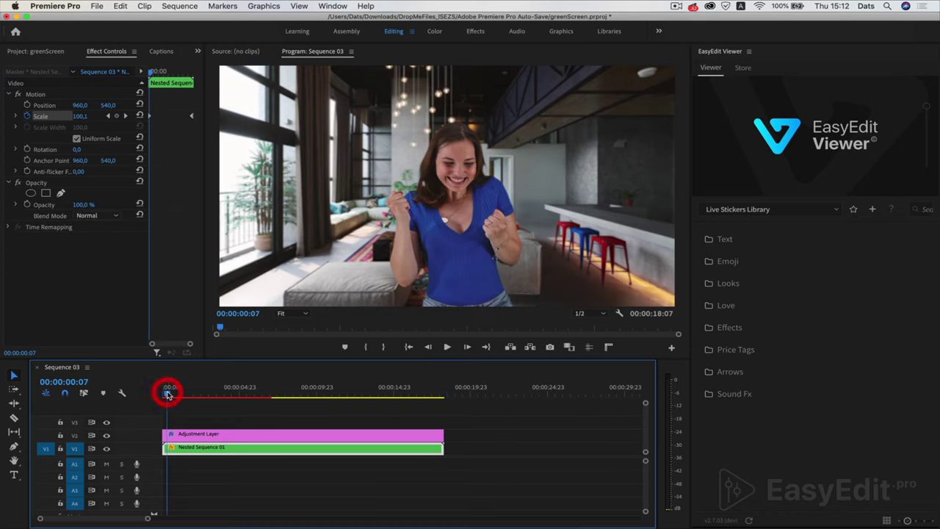
key("space")
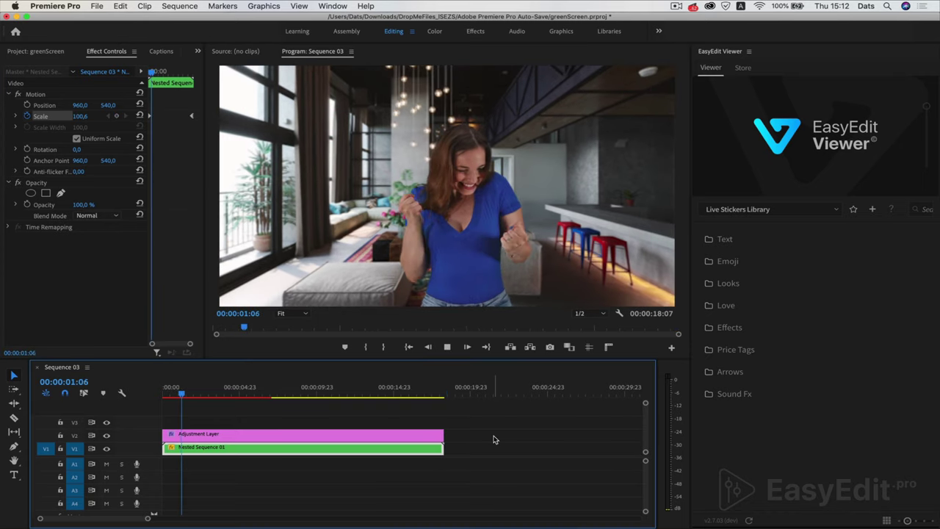